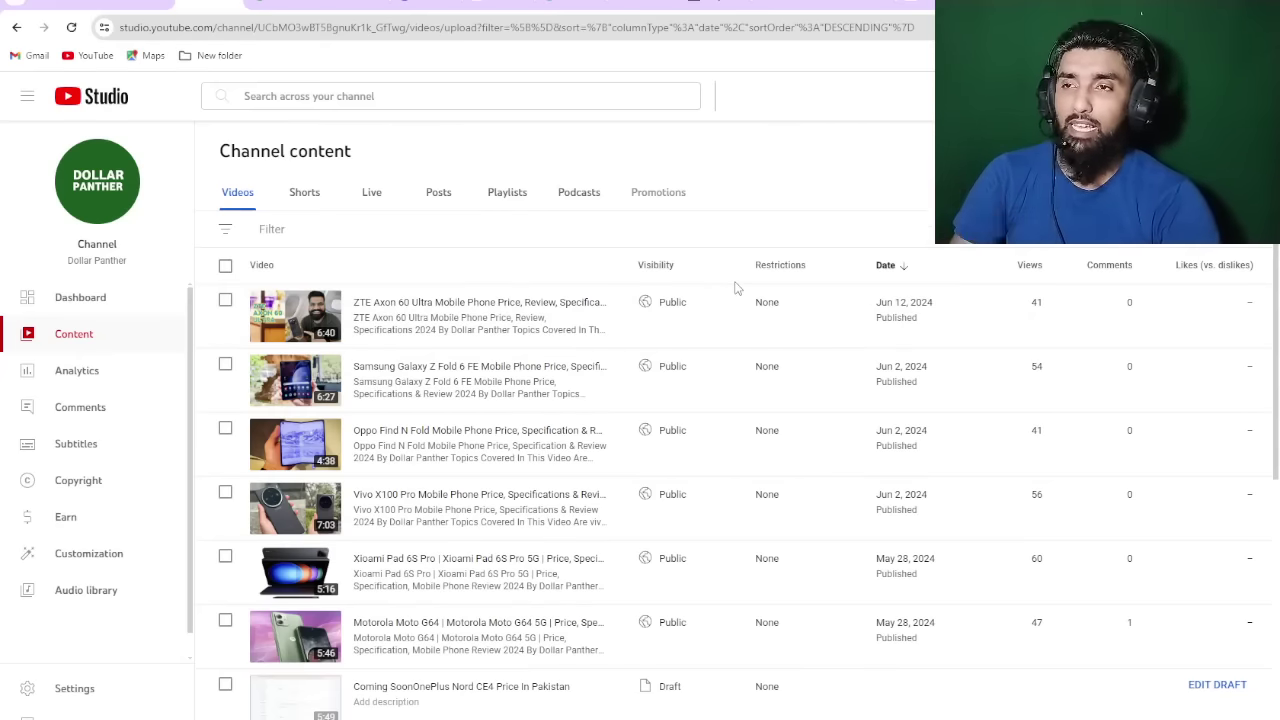
Look through the channel's list of uploaded videos, including the published ones and the drafts.
scroll(731, 477, down, 2)
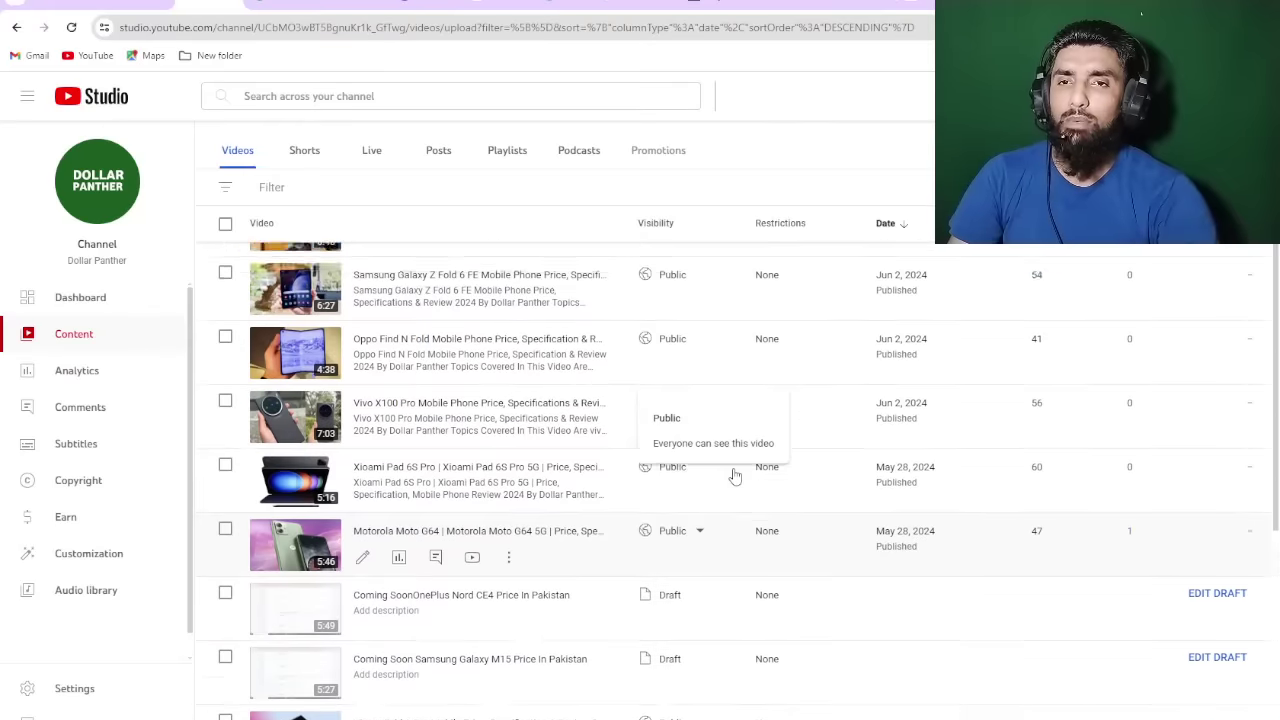
scroll(731, 474, down, 4)
scroll(731, 474, up, 6)
scroll(734, 477, down, 6)
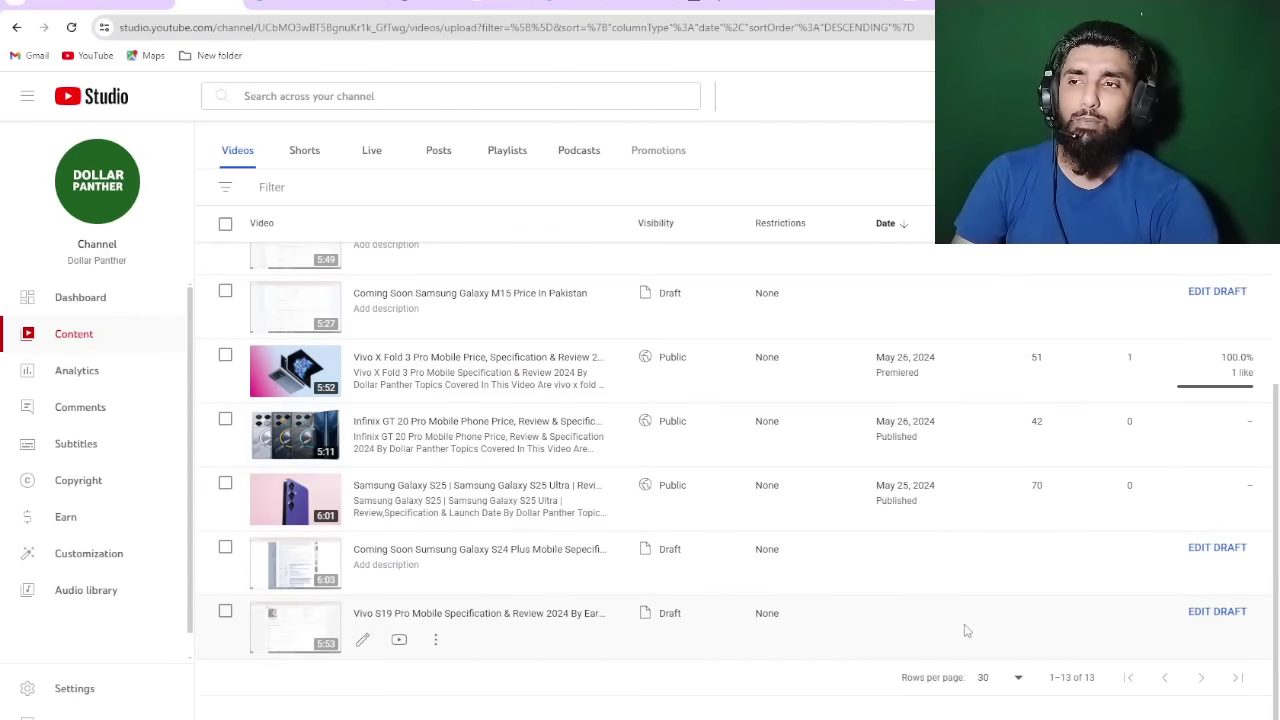
scroll(960, 628, up, 1)
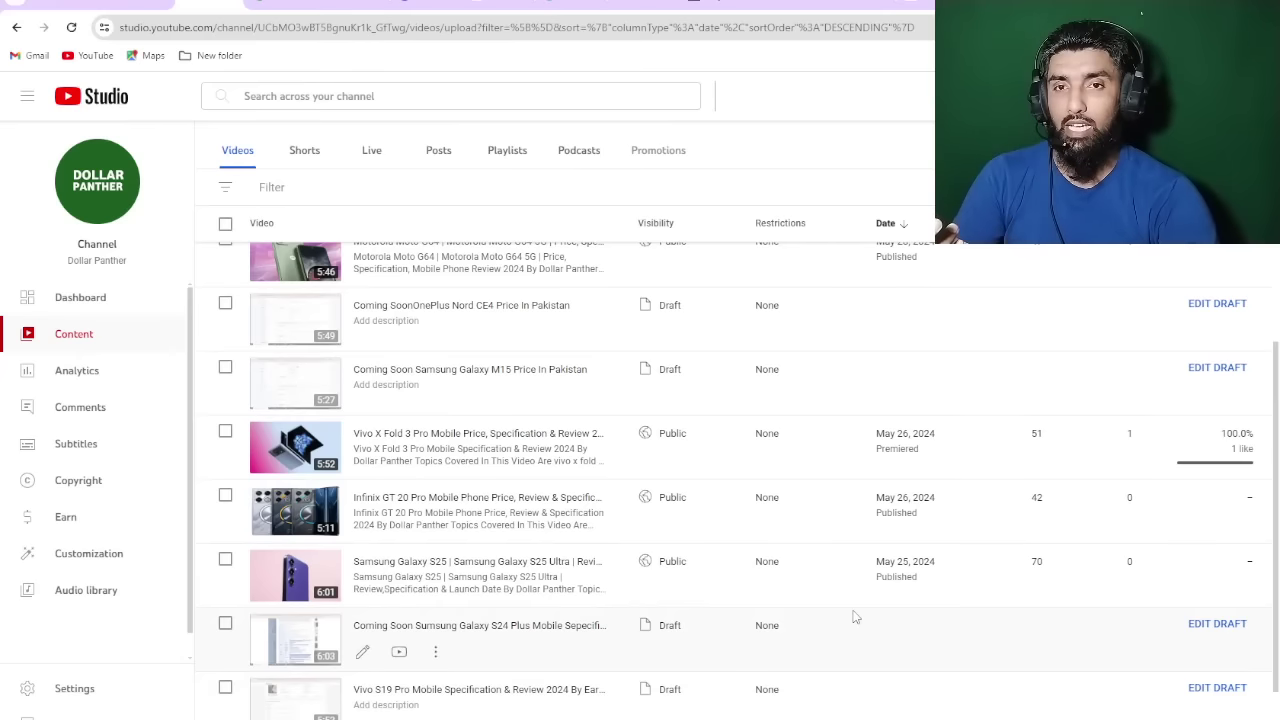
scroll(700, 460, up, 4)
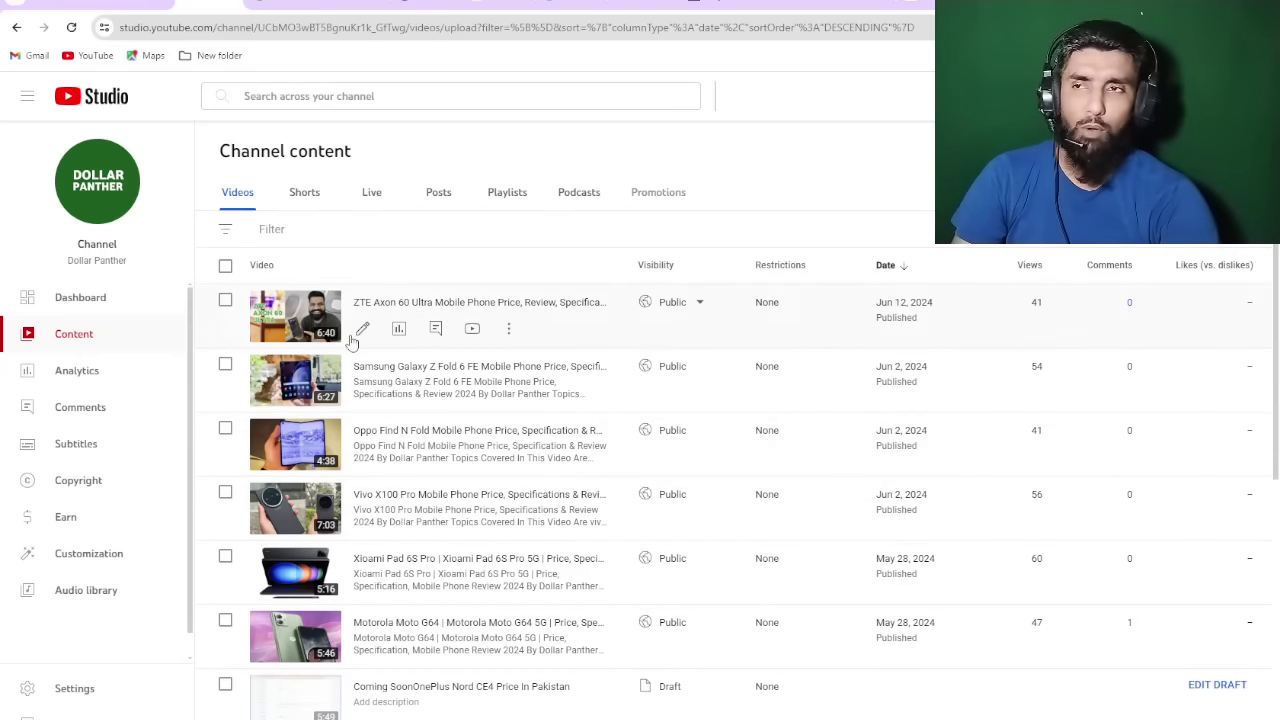
Review the details of the ZTE Axon 60 Ultra video, from description and audience to the additional options and tags, and return to the channel content.
click(398, 329)
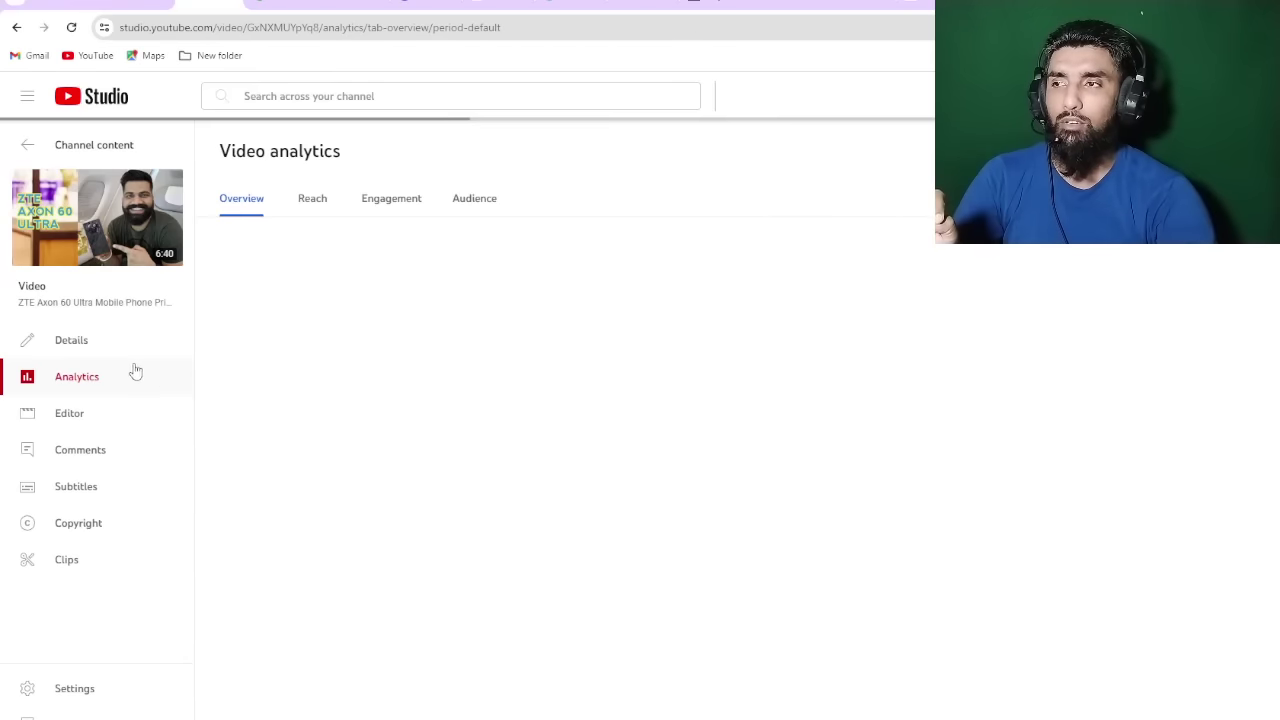
click(84, 344)
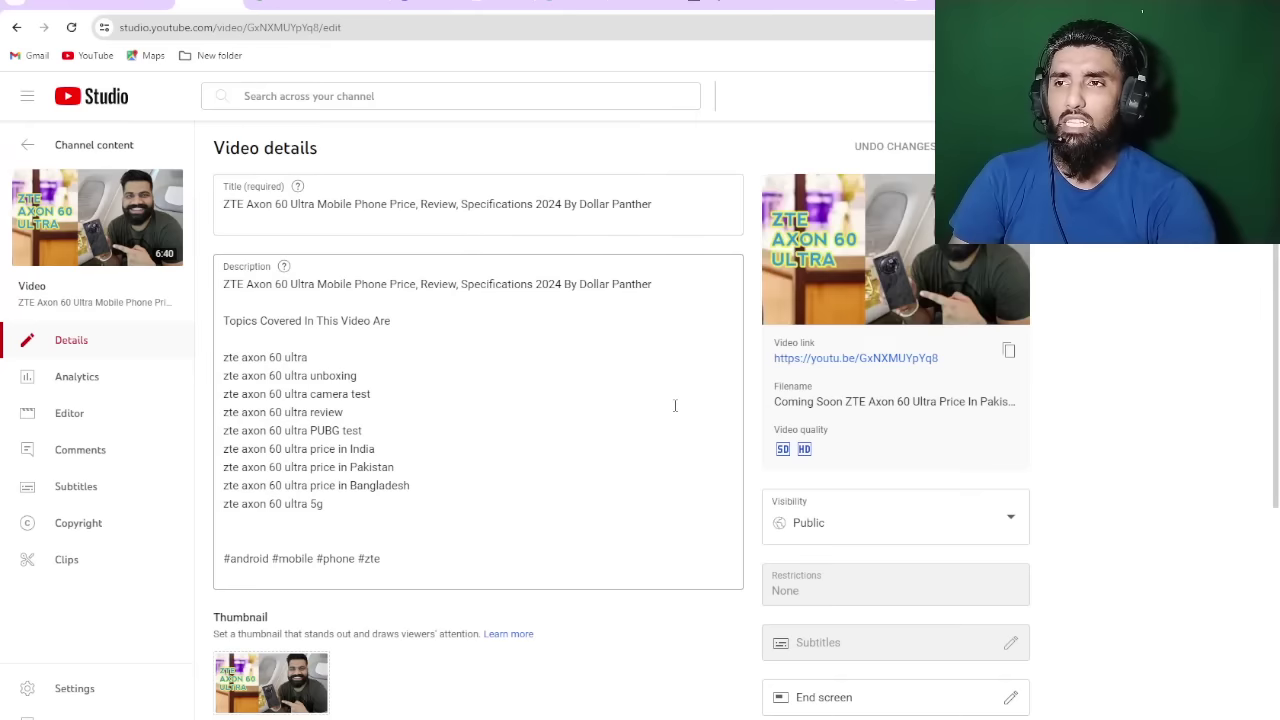
scroll(377, 401, down, 2)
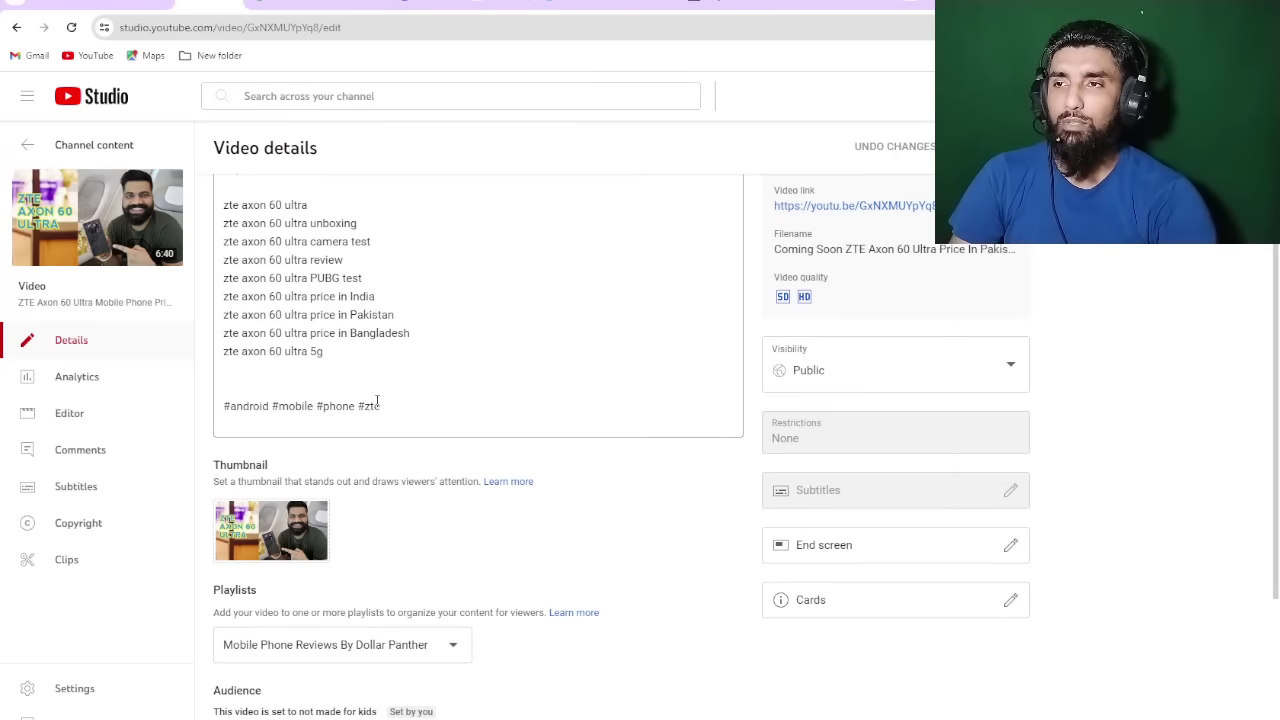
scroll(400, 445, down, 3)
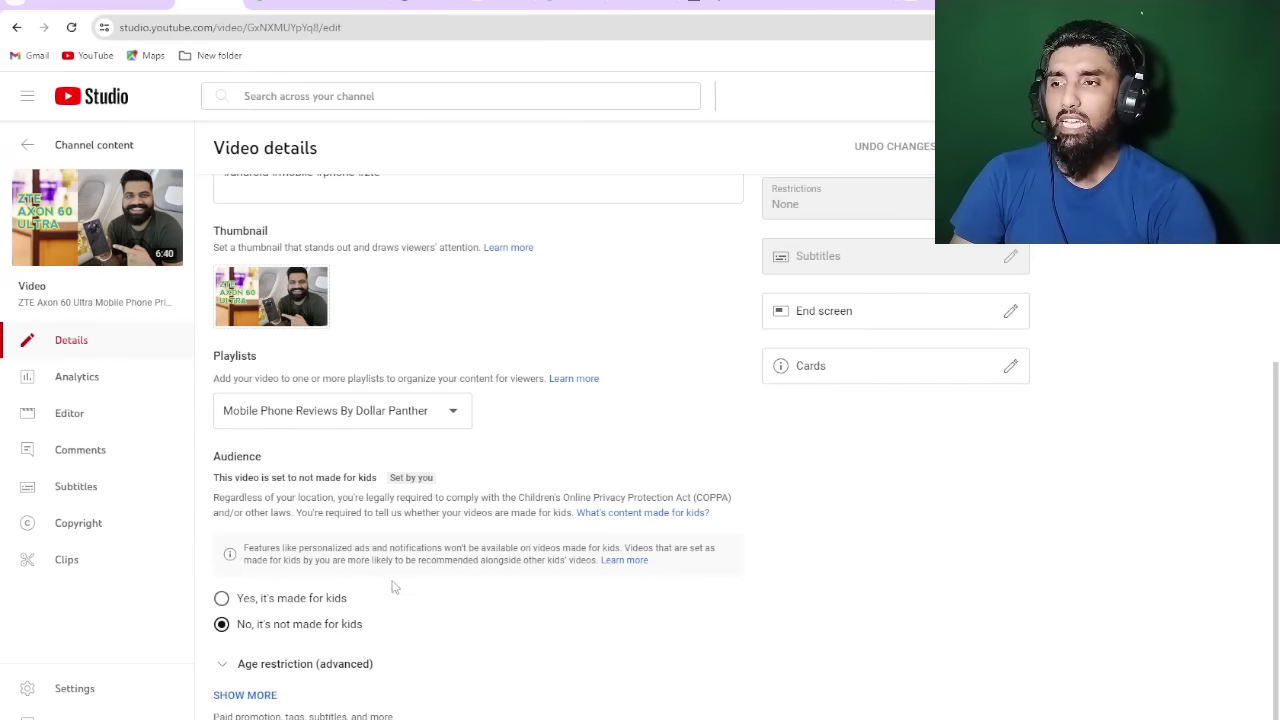
click(248, 695)
scroll(545, 580, down, 3)
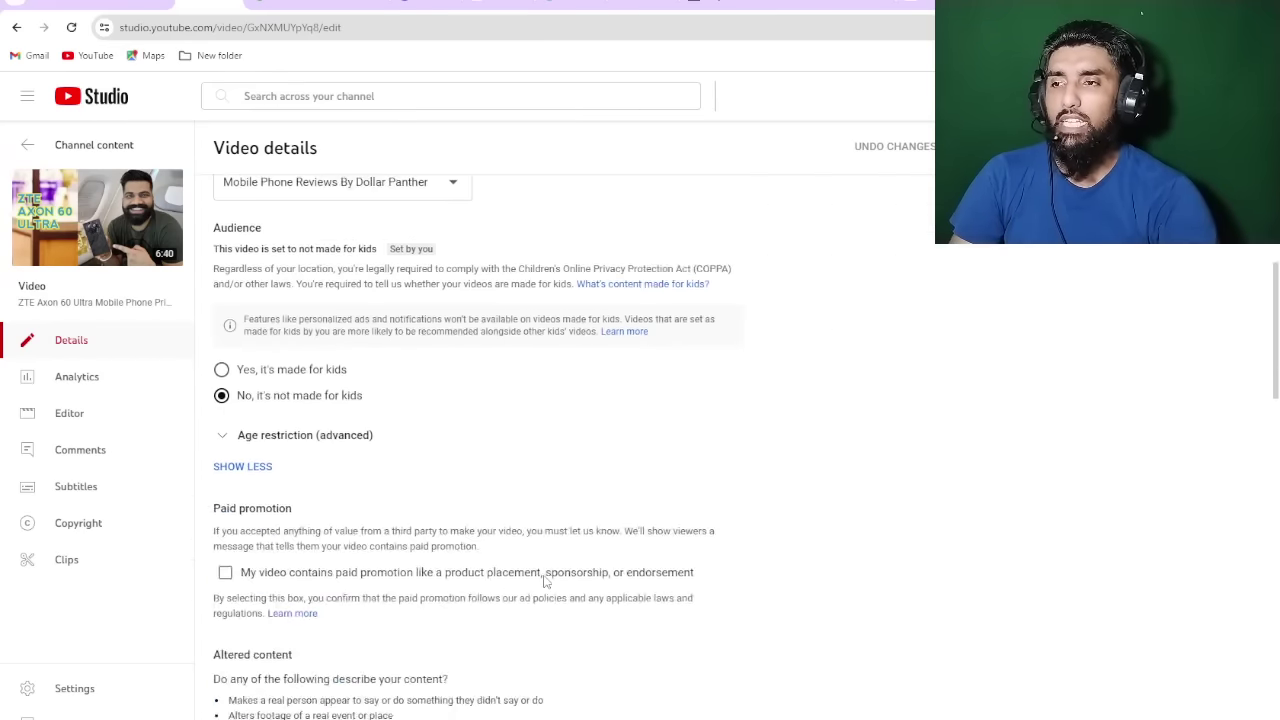
scroll(545, 580, down, 10)
scroll(545, 580, up, 2)
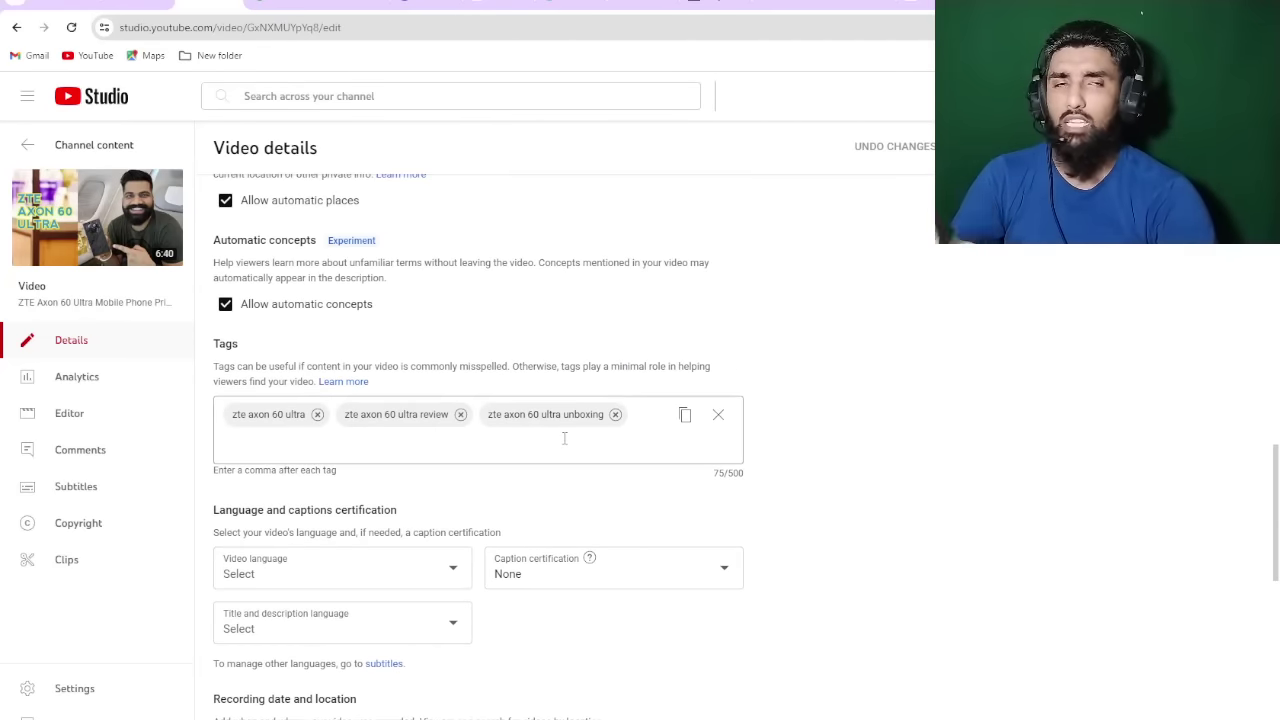
click(30, 146)
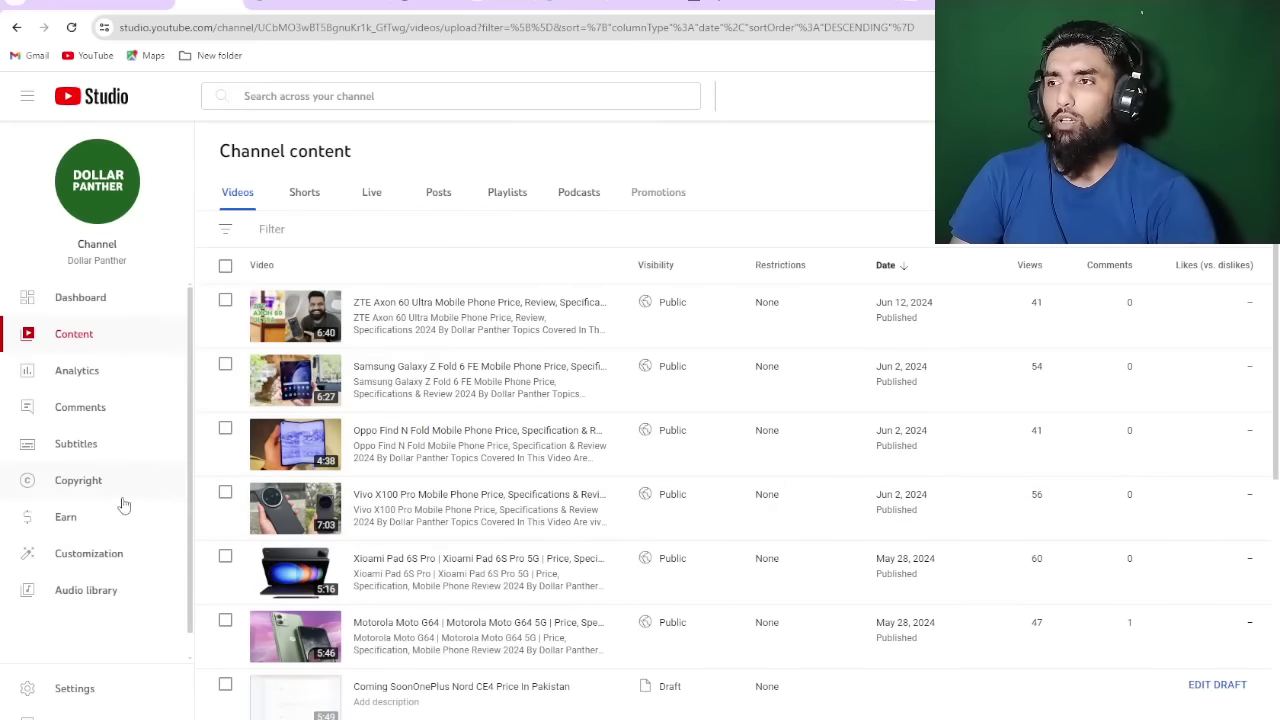
Open the channel's monetization overview and examine the eligibility requirements for memberships and watch page ads.
click(76, 521)
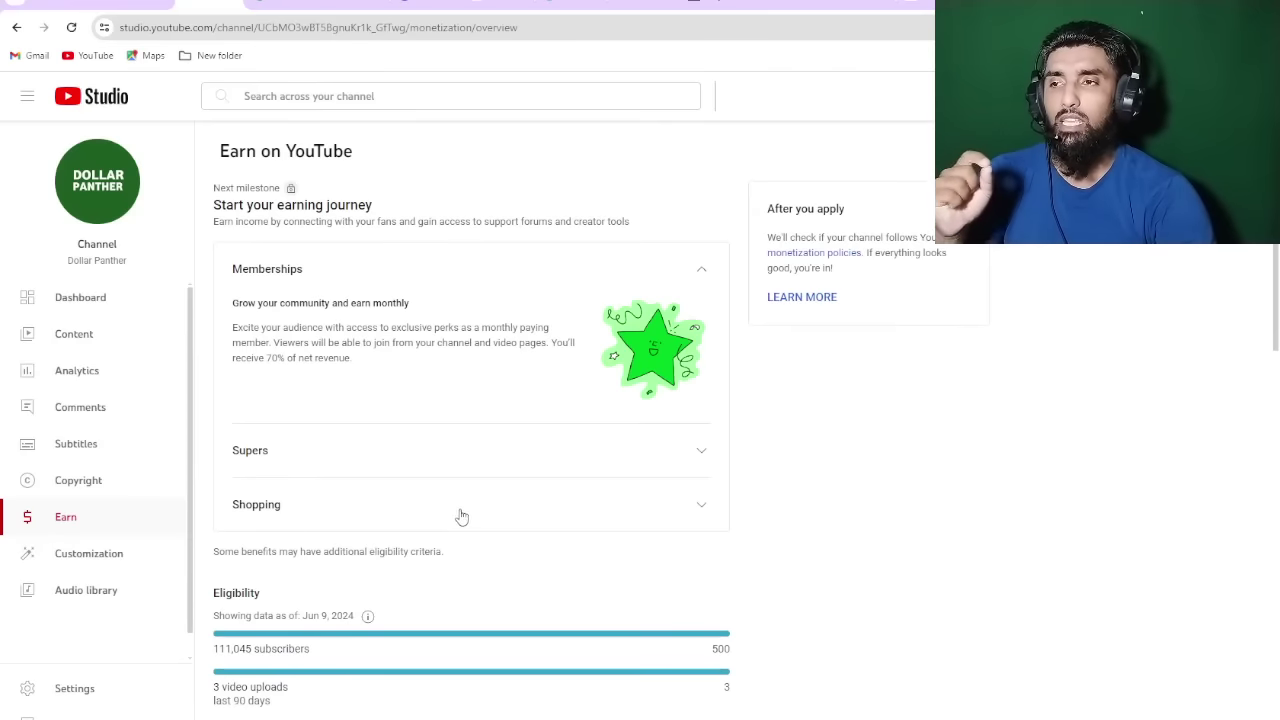
scroll(486, 502, down, 1)
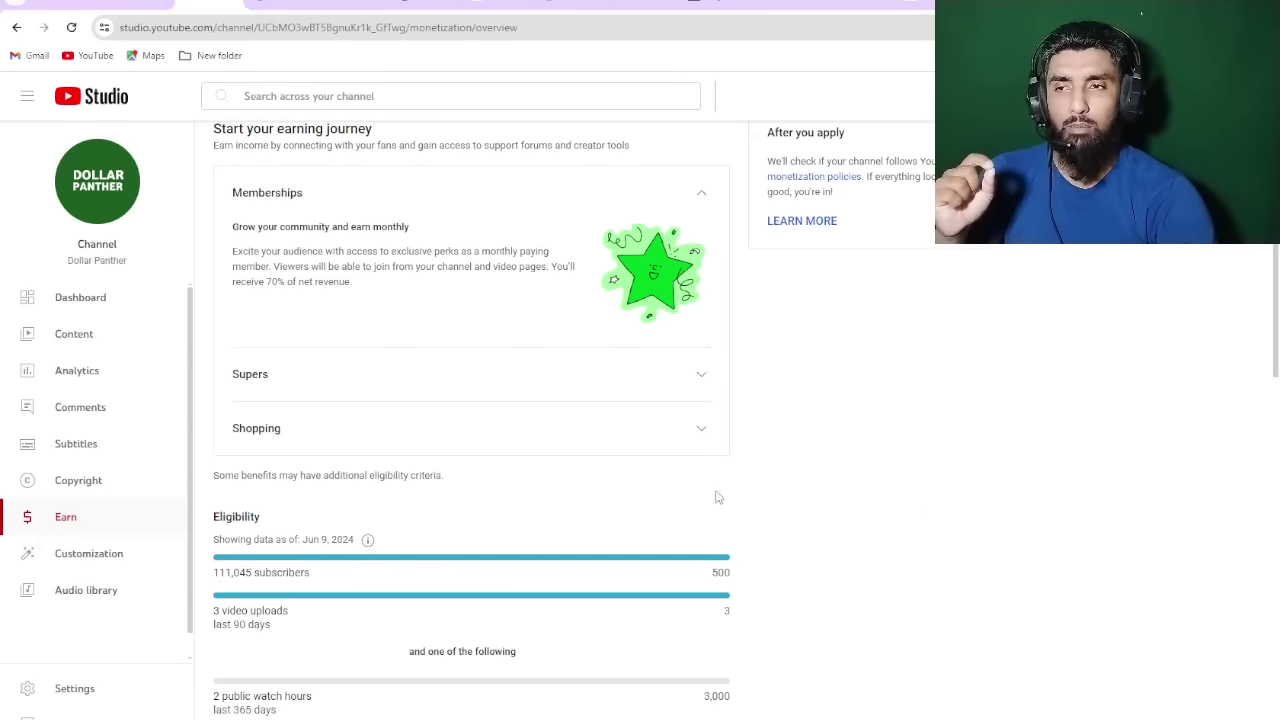
scroll(305, 570, down, 4)
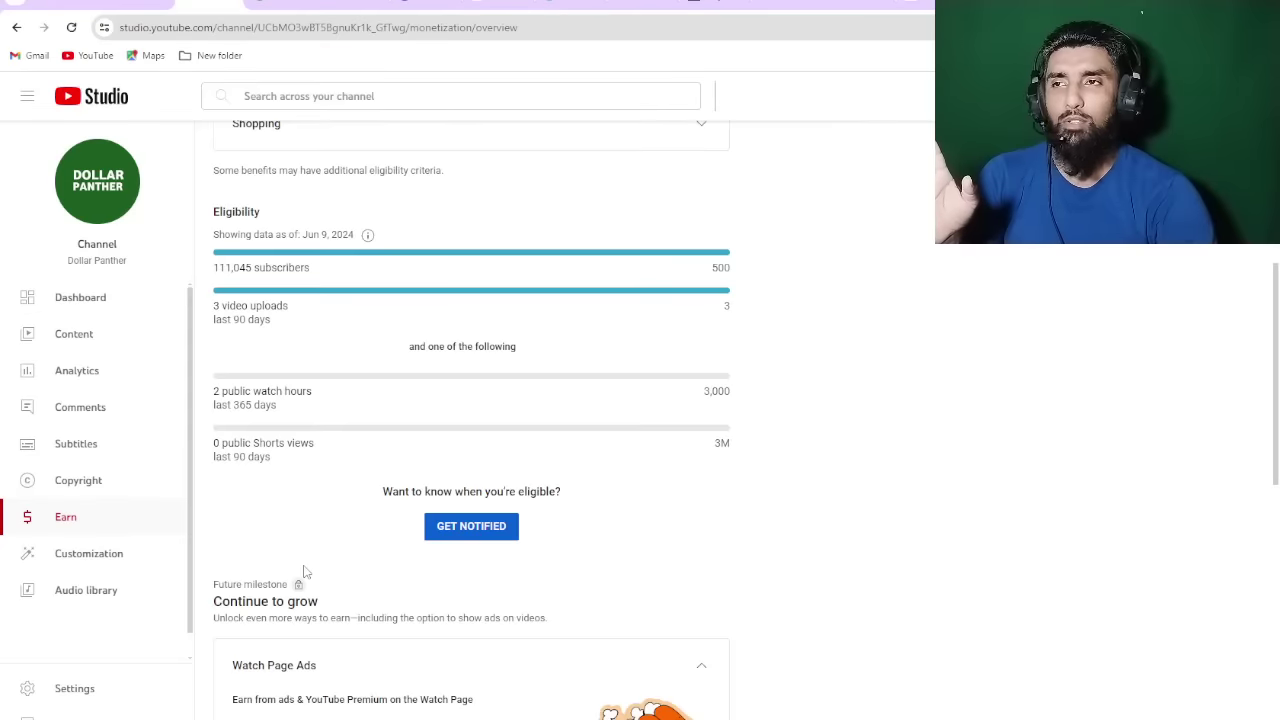
scroll(305, 570, down, 5)
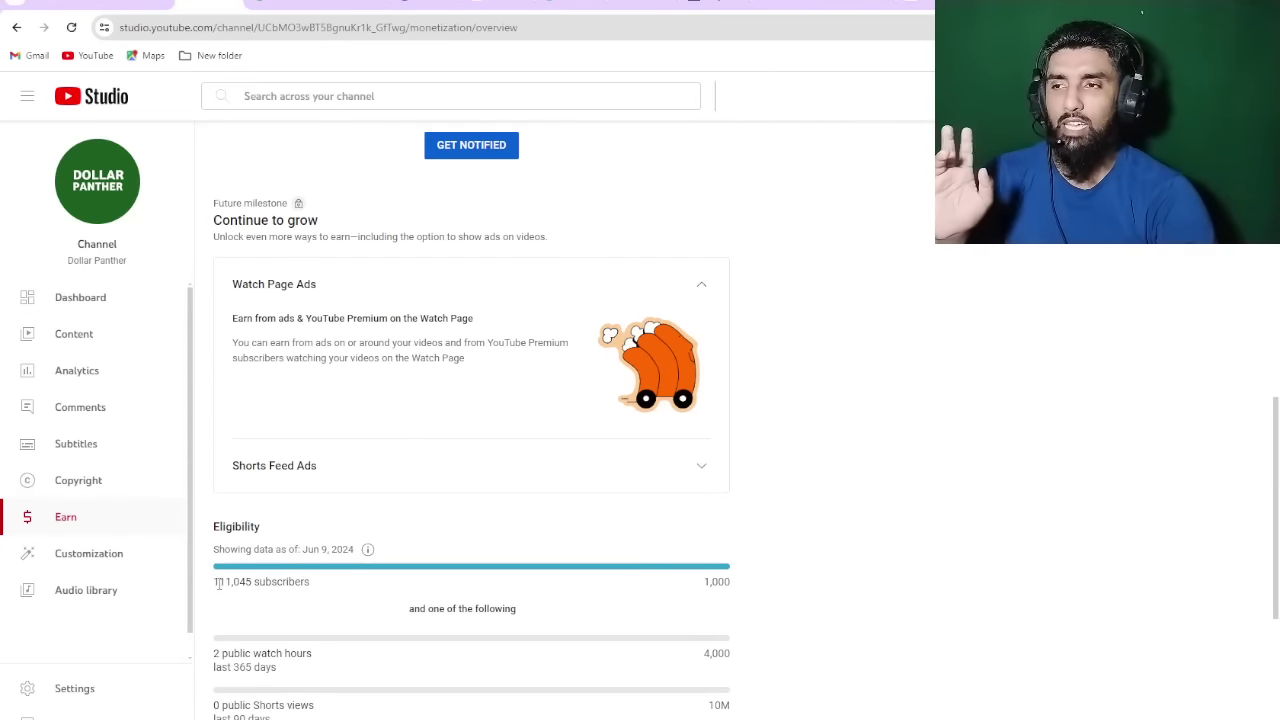
drag(218, 583, 252, 585)
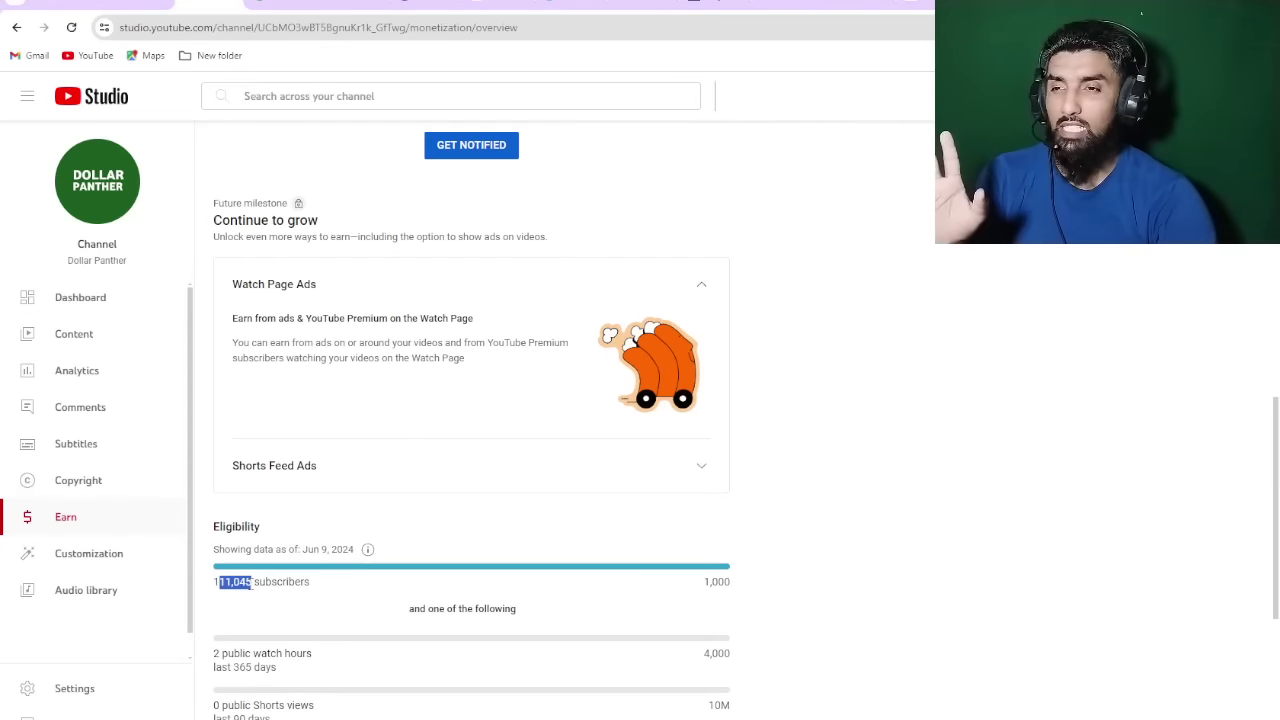
click(250, 585)
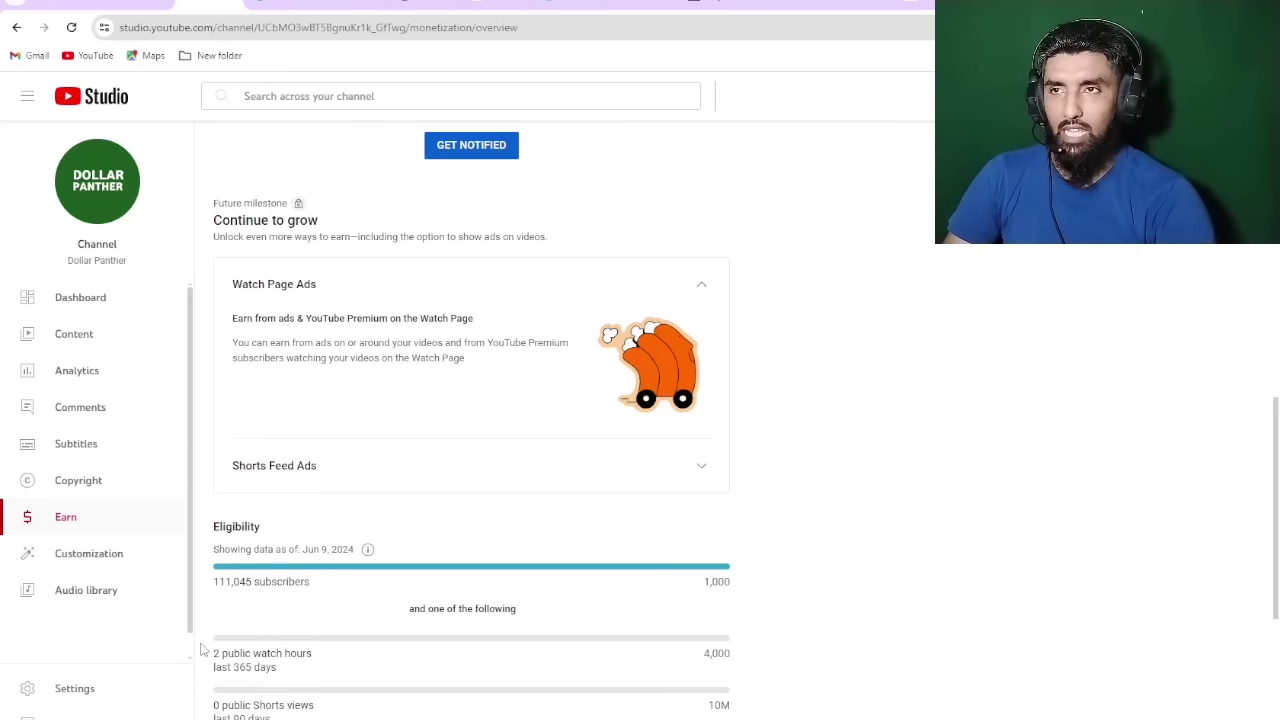
scroll(545, 495, up, 2)
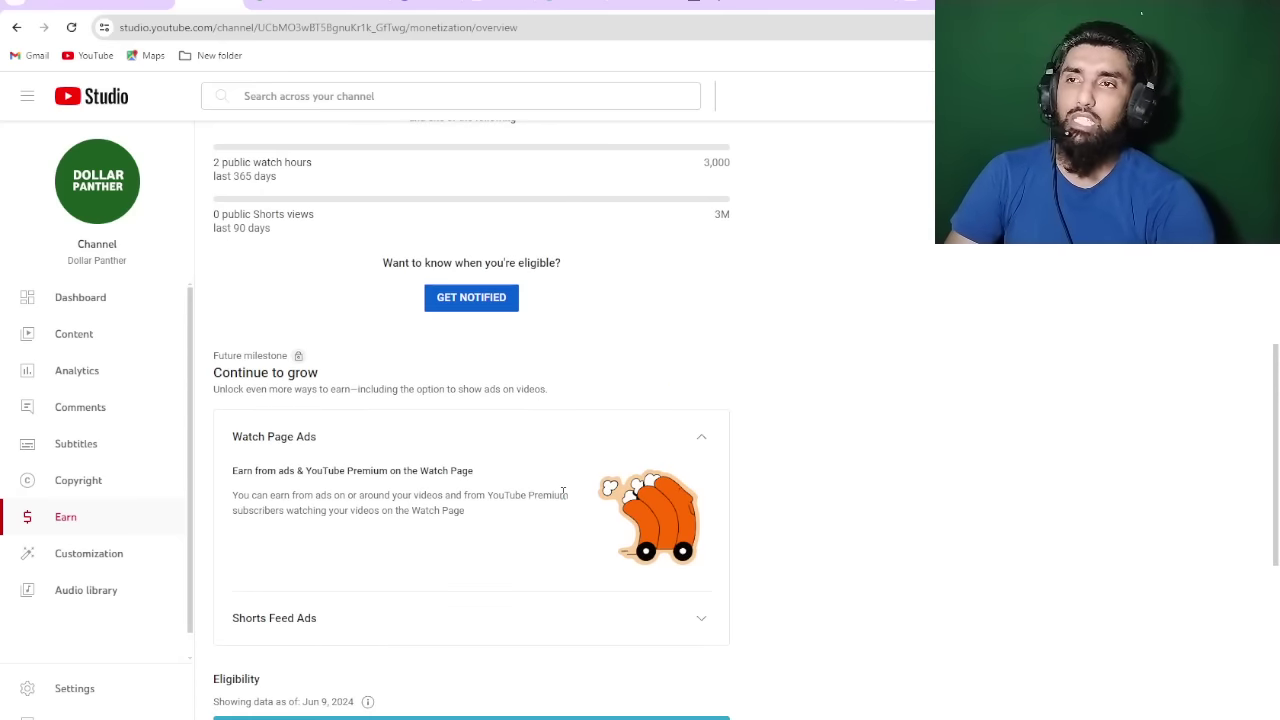
scroll(563, 492, down, 3)
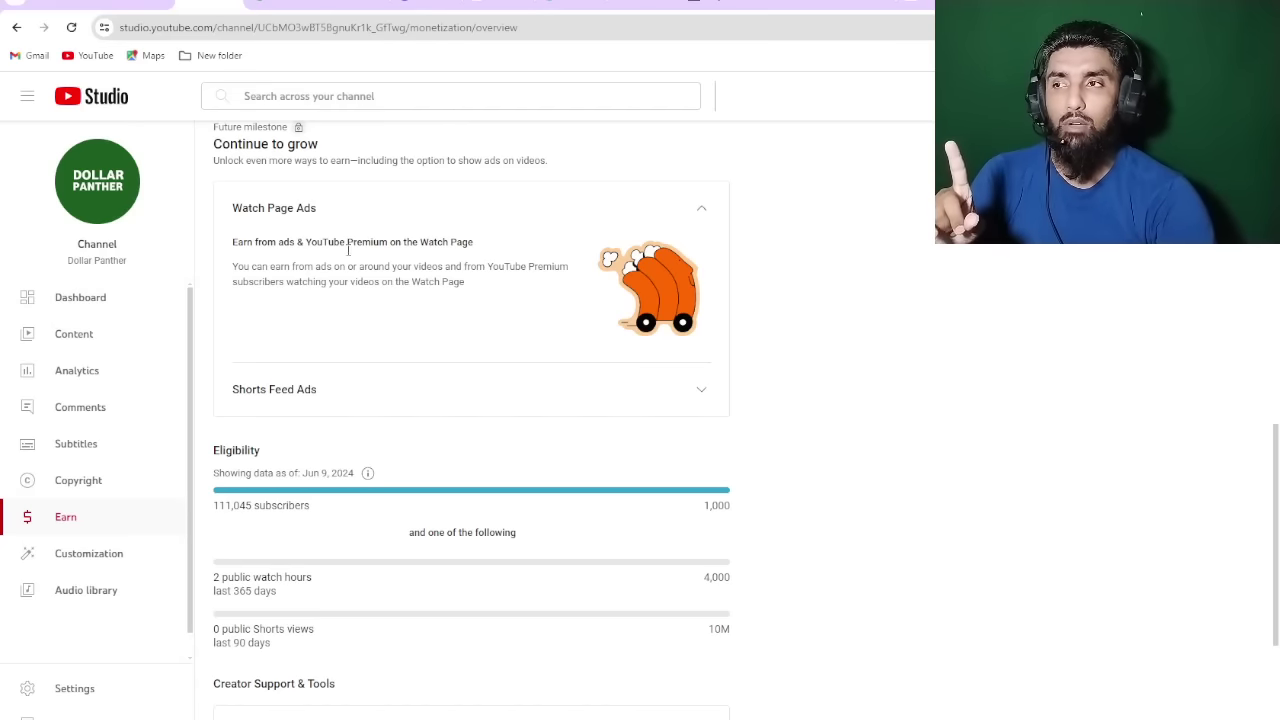
Revisit the channel's video list and go through the whole monetization overview down to the support resources.
click(74, 334)
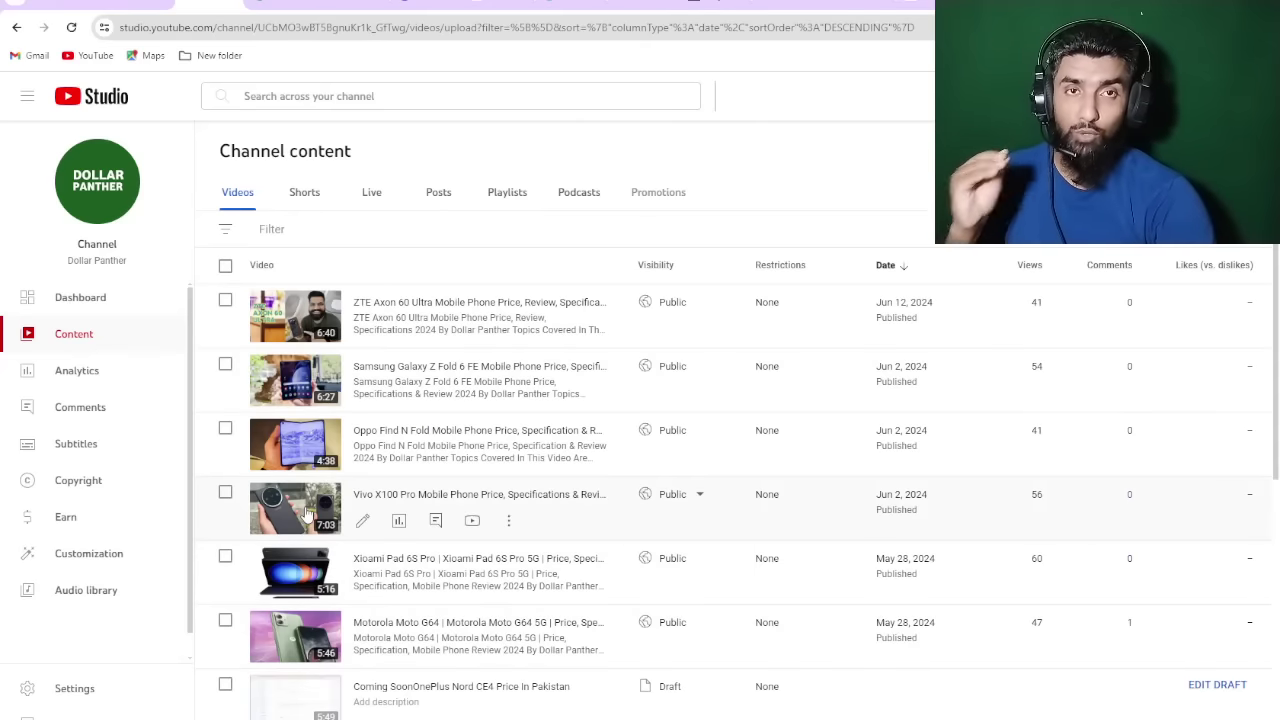
click(97, 519)
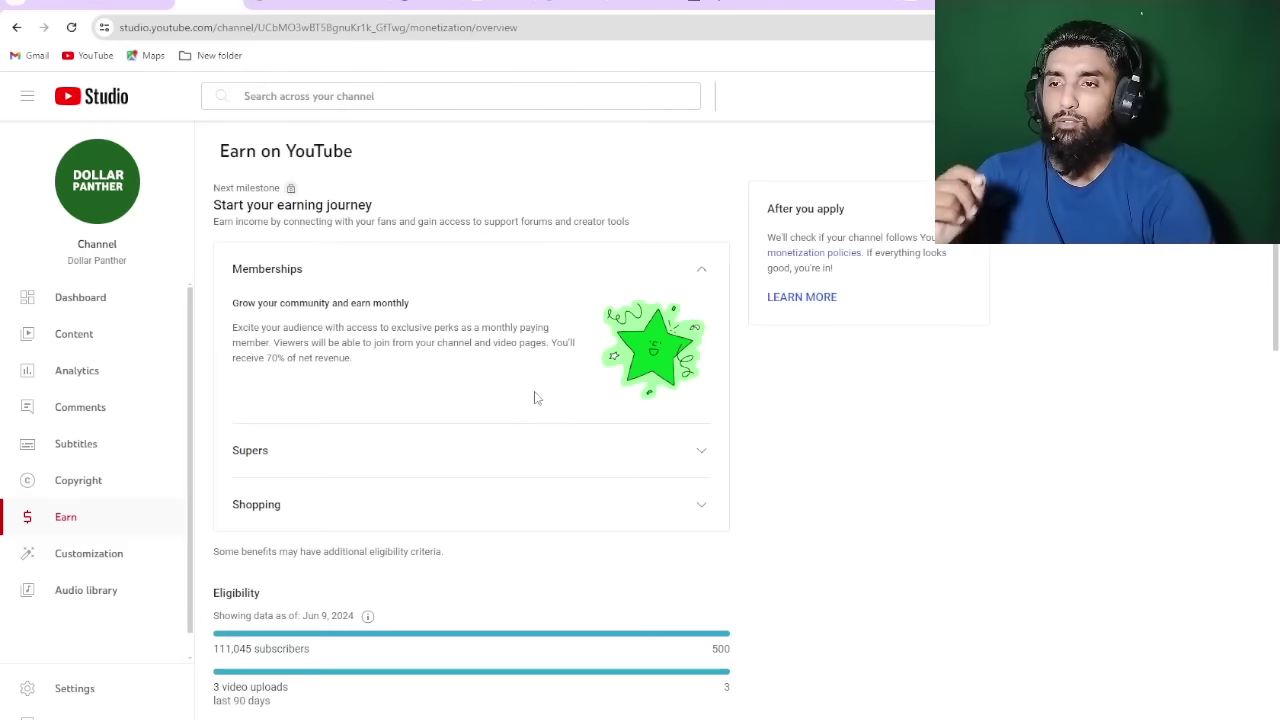
scroll(640, 520, down, 2)
scroll(742, 636, down, 9)
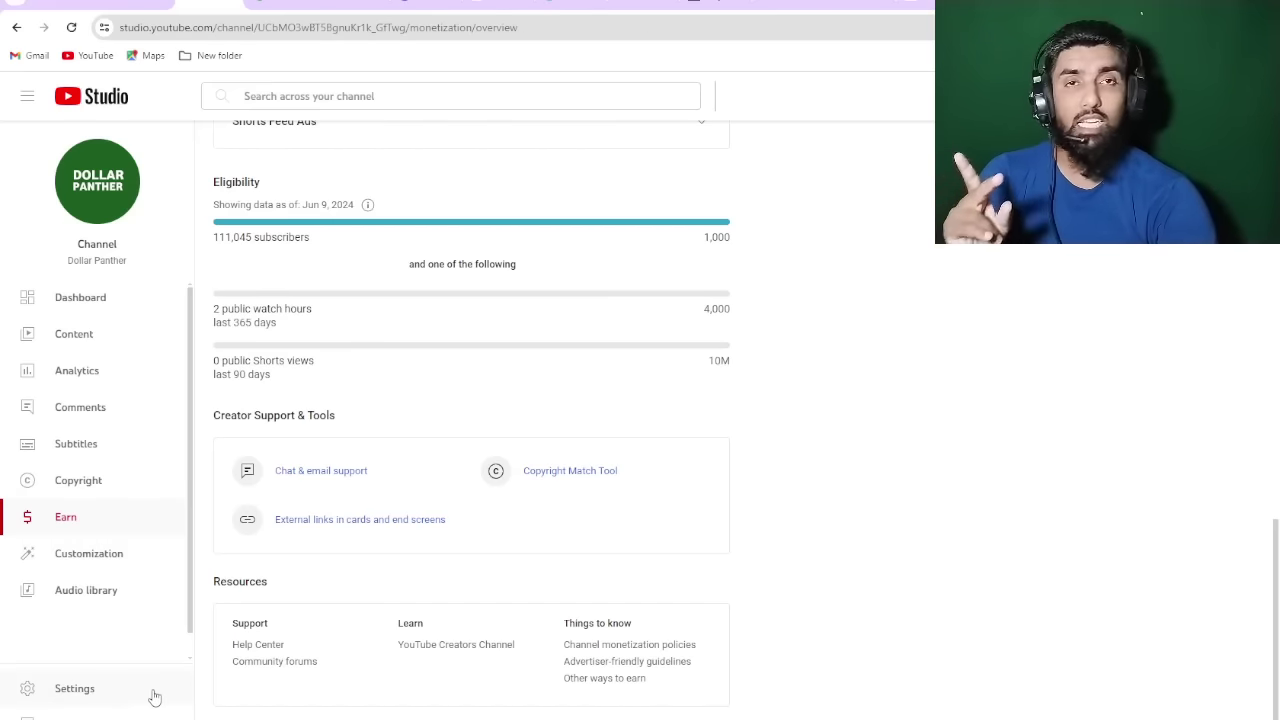
Open the channel settings and inspect the user permissions and the basic and advanced upload defaults.
click(95, 694)
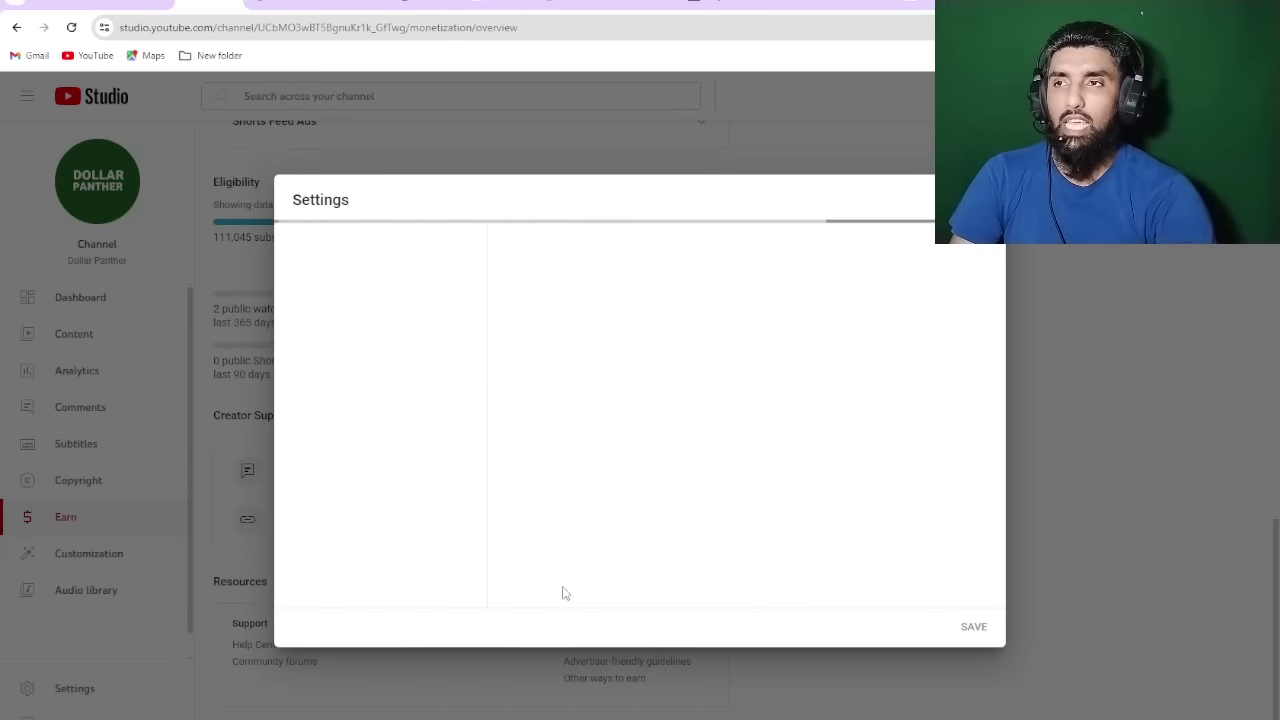
click(334, 362)
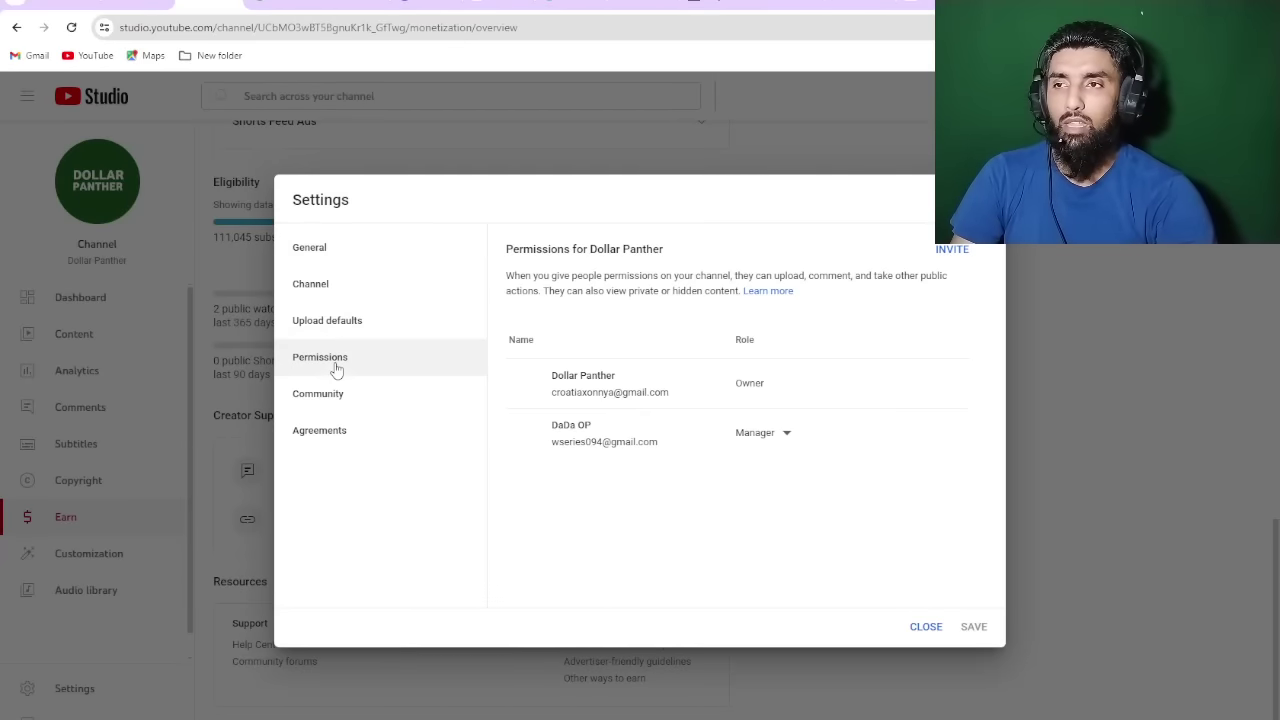
click(345, 344)
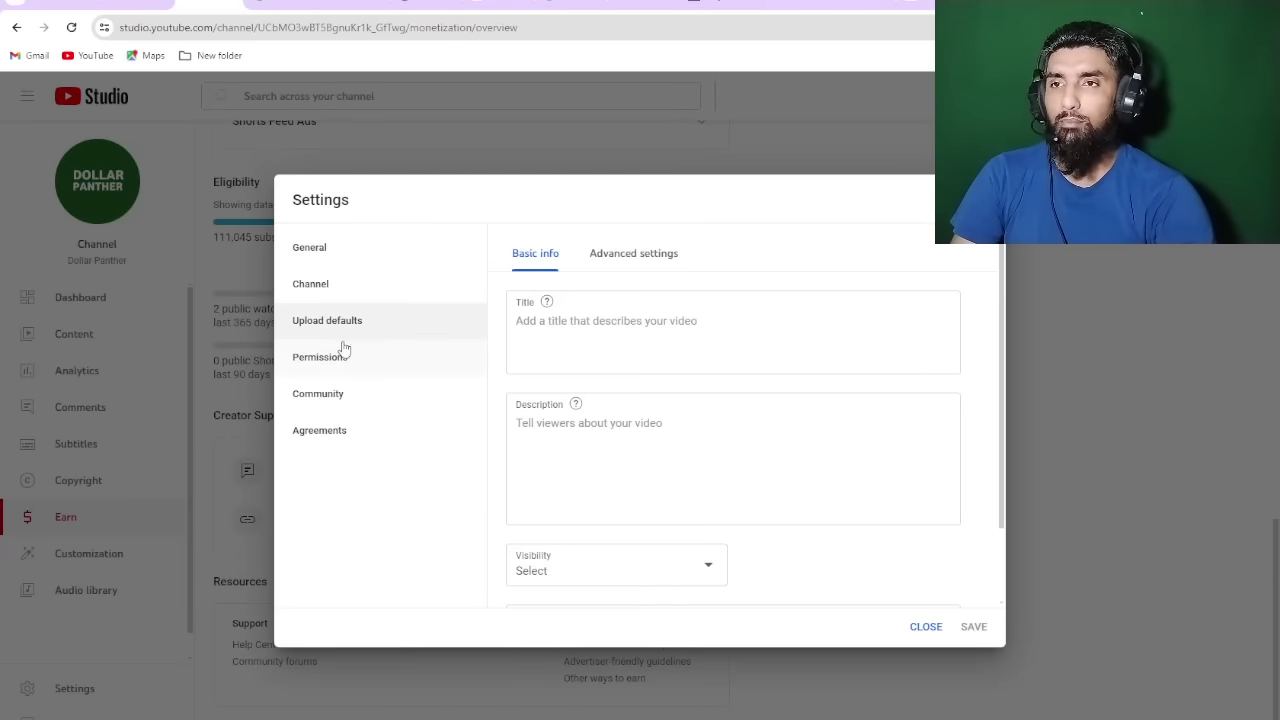
click(636, 263)
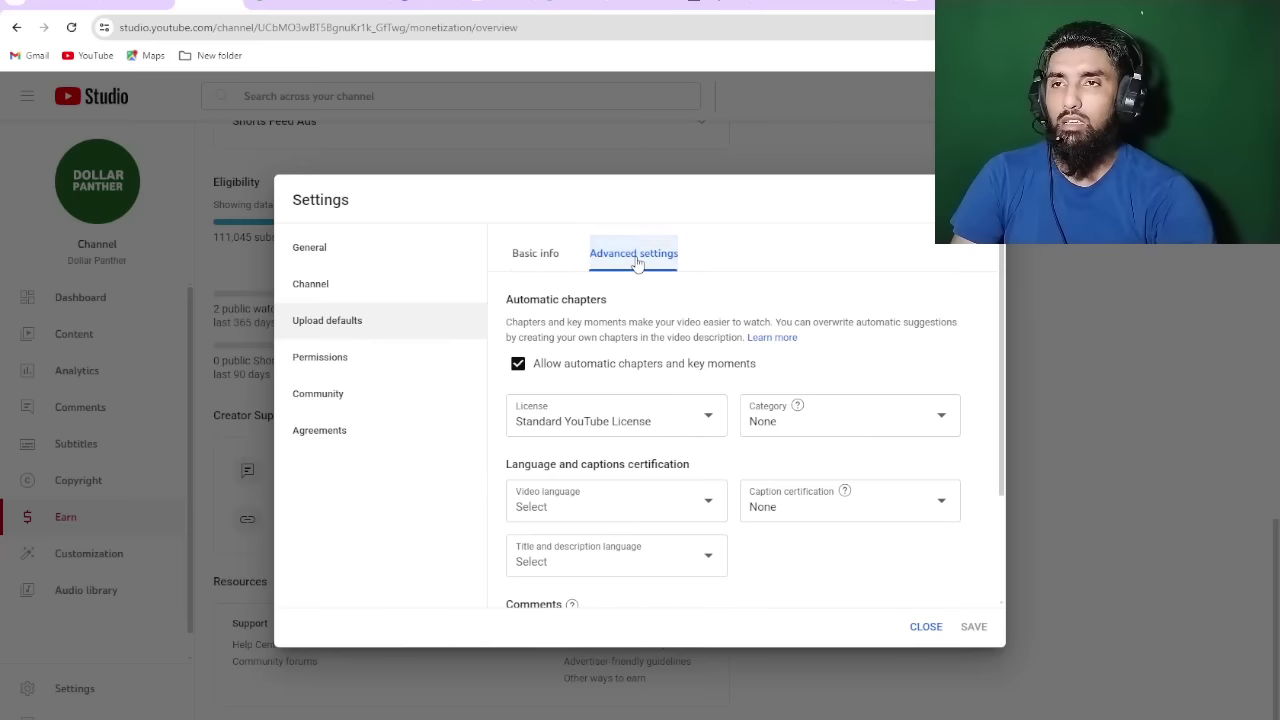
scroll(757, 397, down, 3)
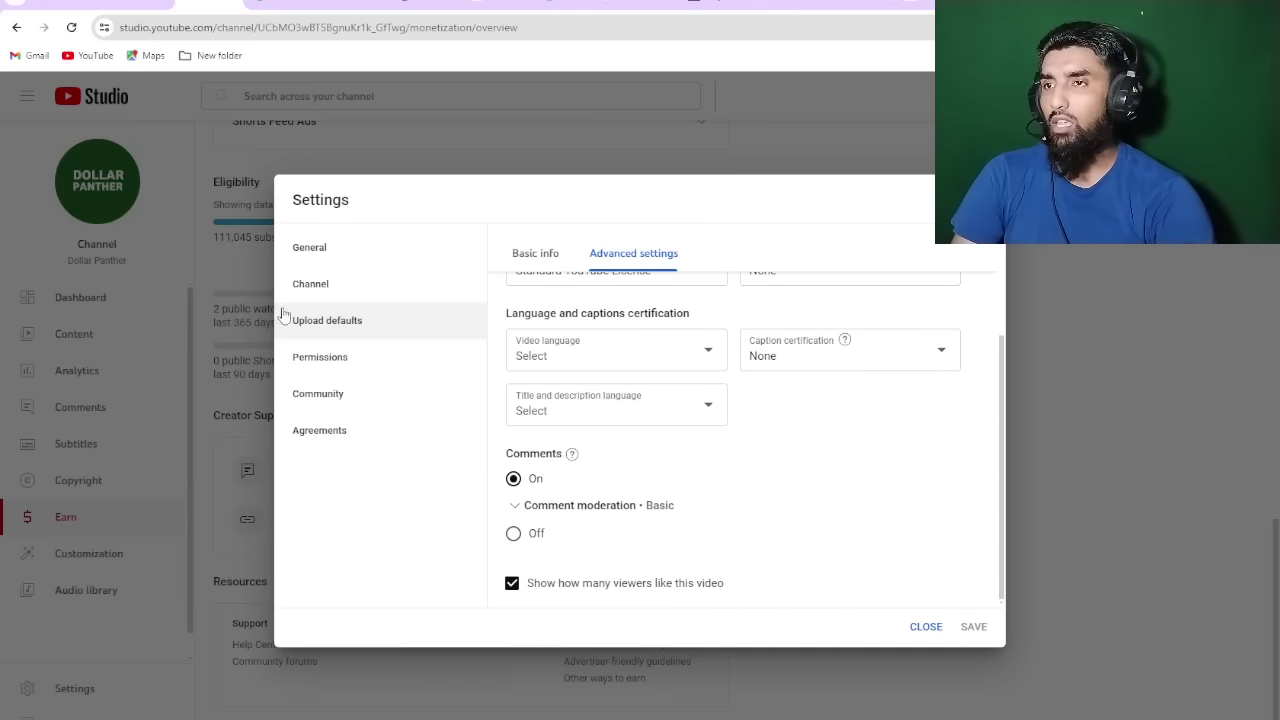
Check the channel's basic info, advanced audience settings and feature eligibility, and close the settings without changes.
click(315, 283)
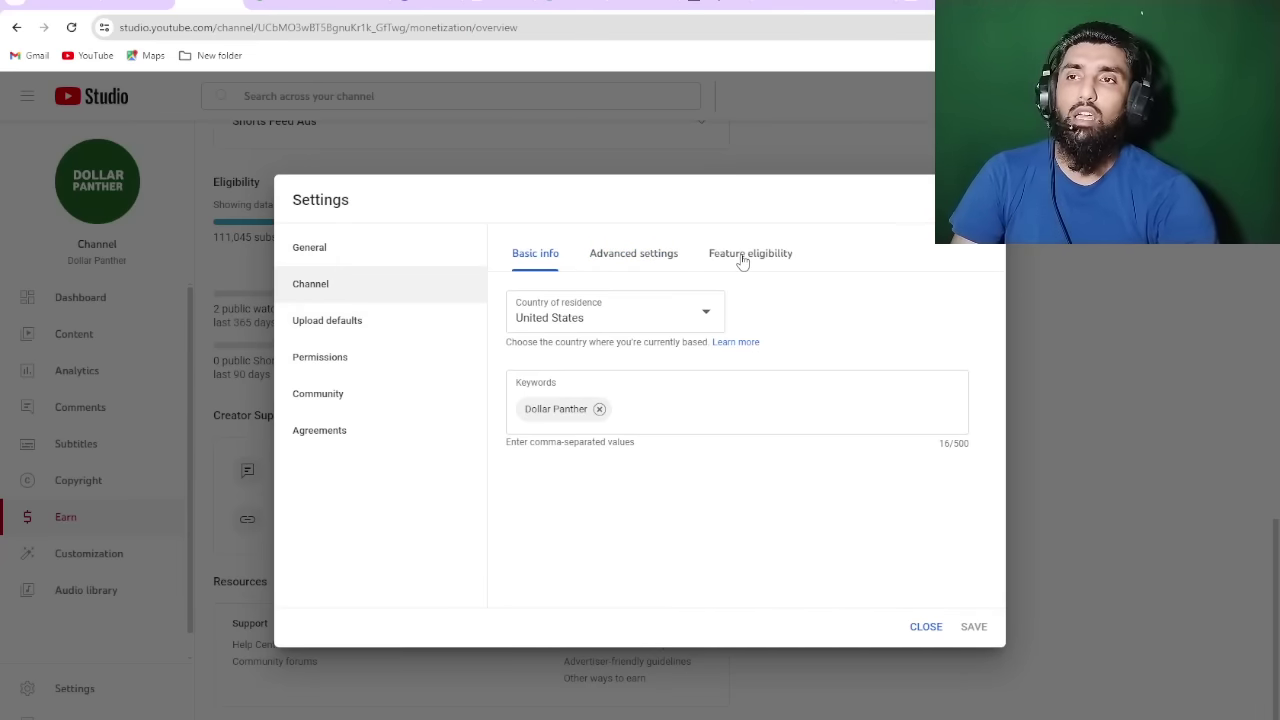
click(637, 257)
scroll(689, 469, down, 5)
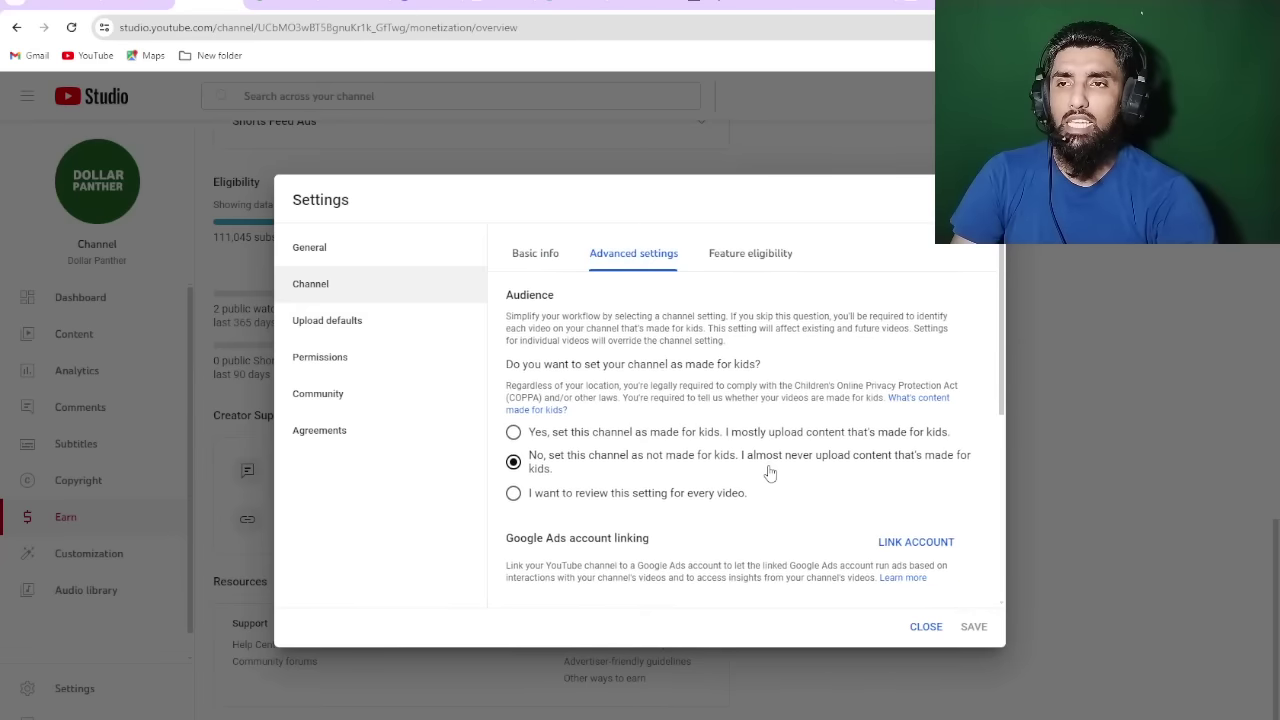
click(754, 258)
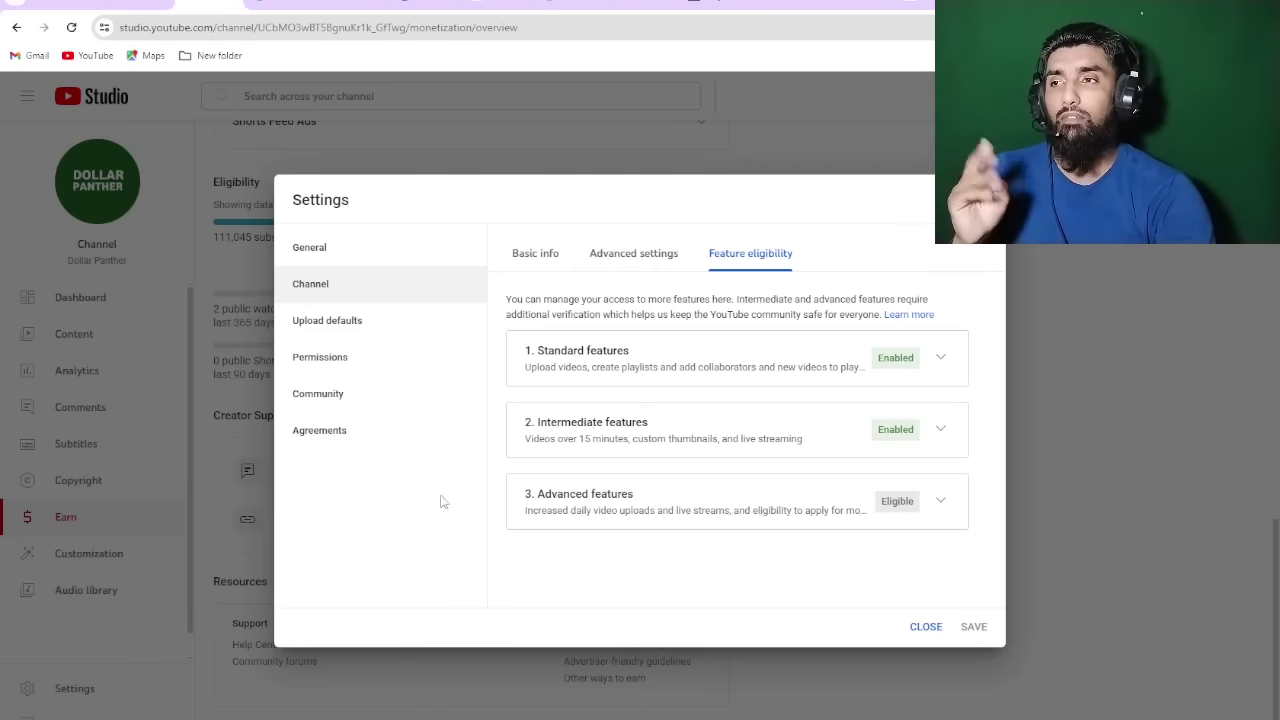
click(925, 626)
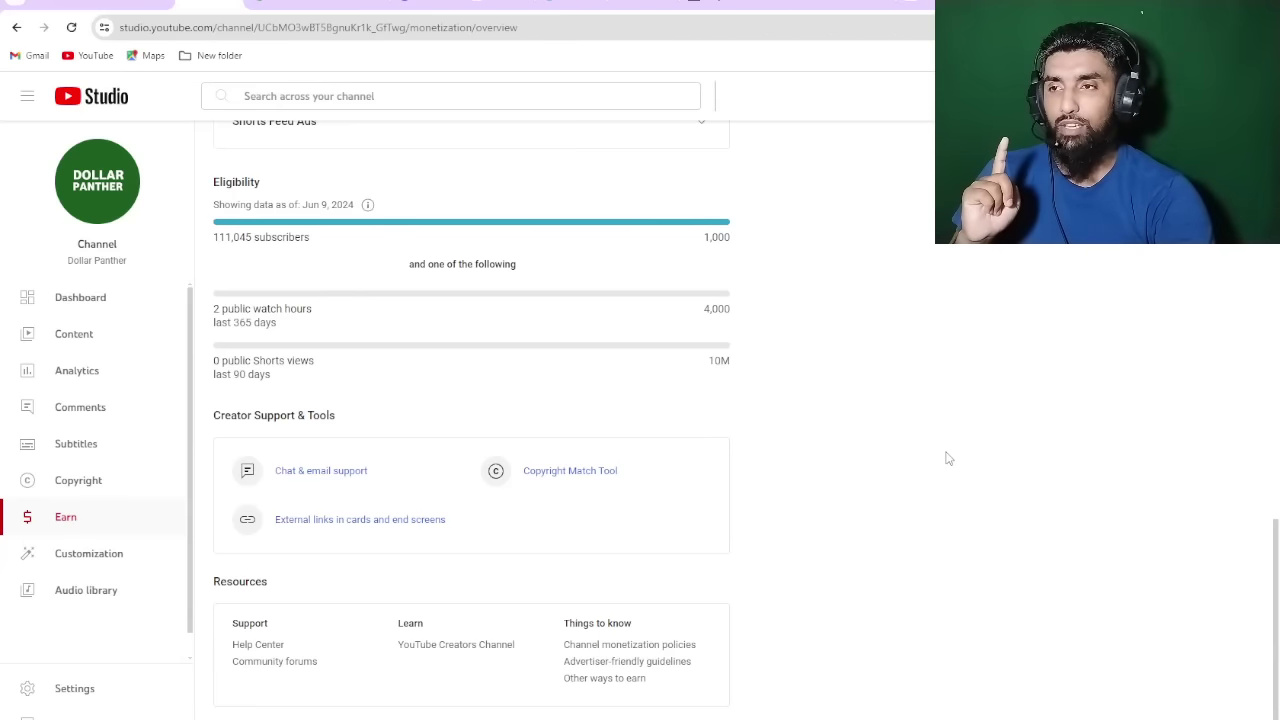
Compare the subscriber, watch hour and Shorts view requirements of the next and future monetization milestones.
scroll(680, 378, up, 2)
scroll(680, 378, up, 4)
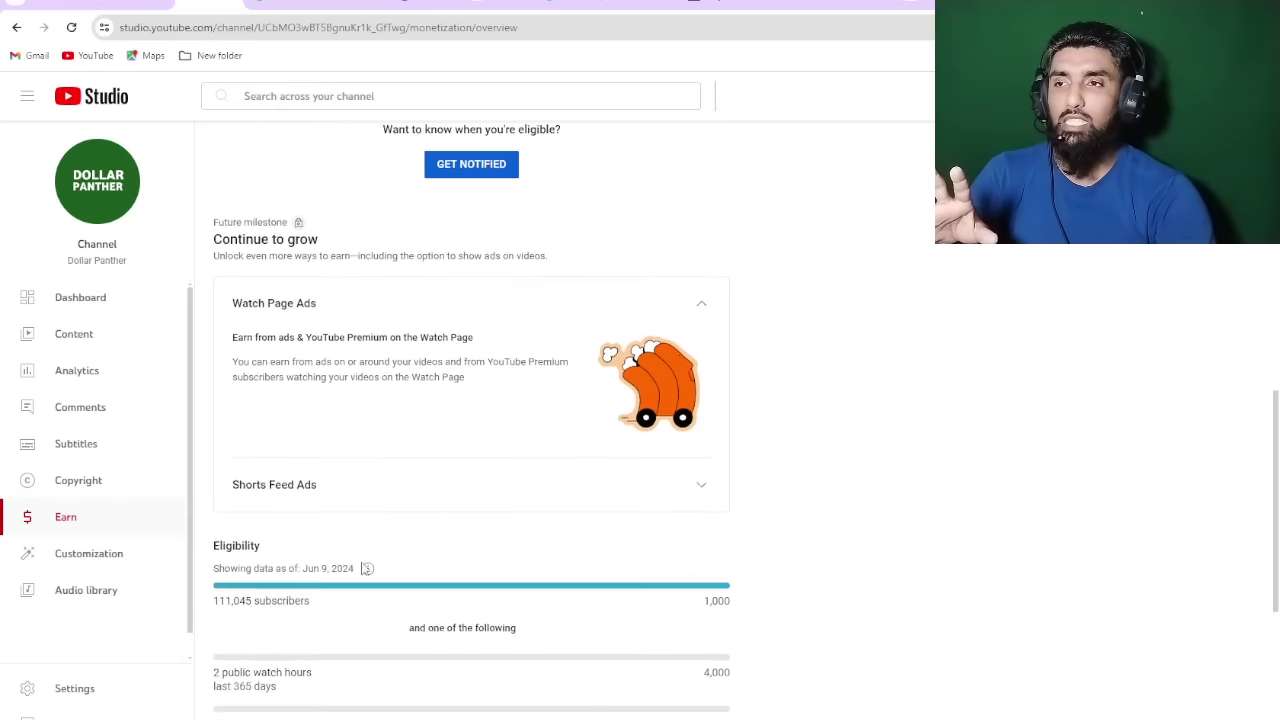
scroll(763, 466, up, 3)
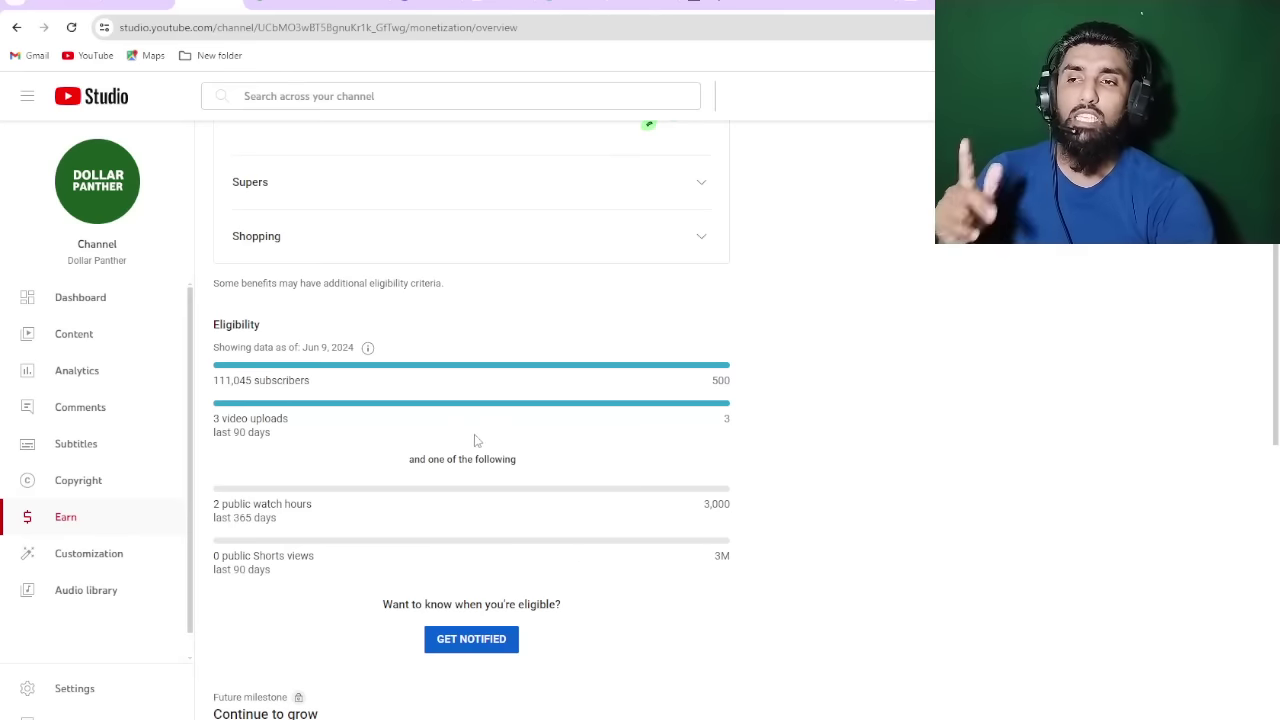
scroll(478, 455, down, 2)
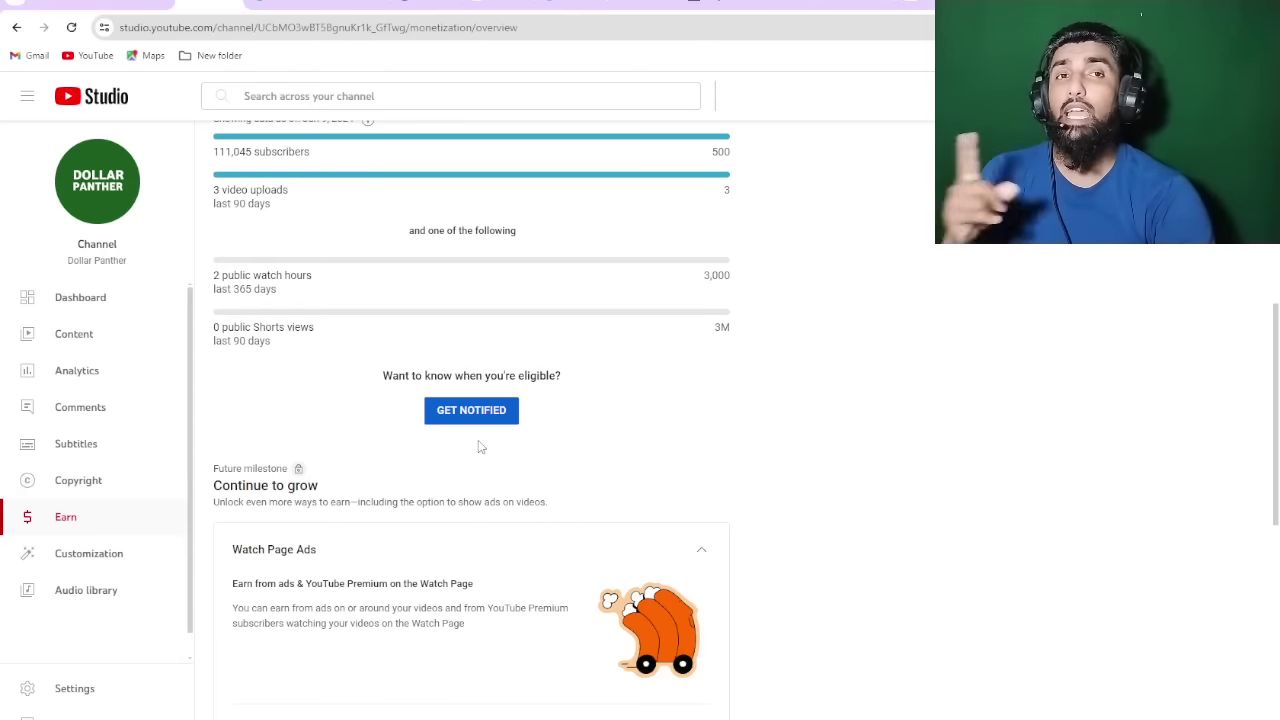
scroll(560, 470, down, 4)
scroll(89, 483, down, 1)
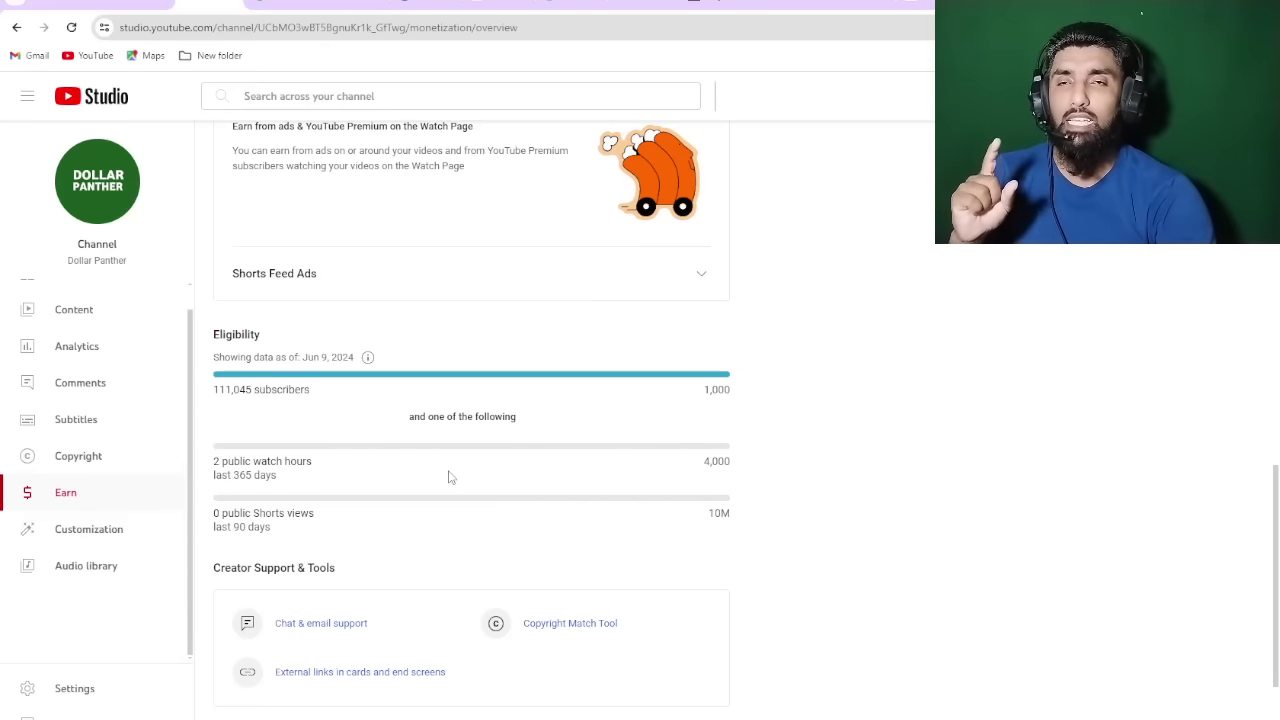
Review the monetization page from the creator support tools and resources back up to the memberships, Supers and Shopping options.
scroll(520, 477, down, 1)
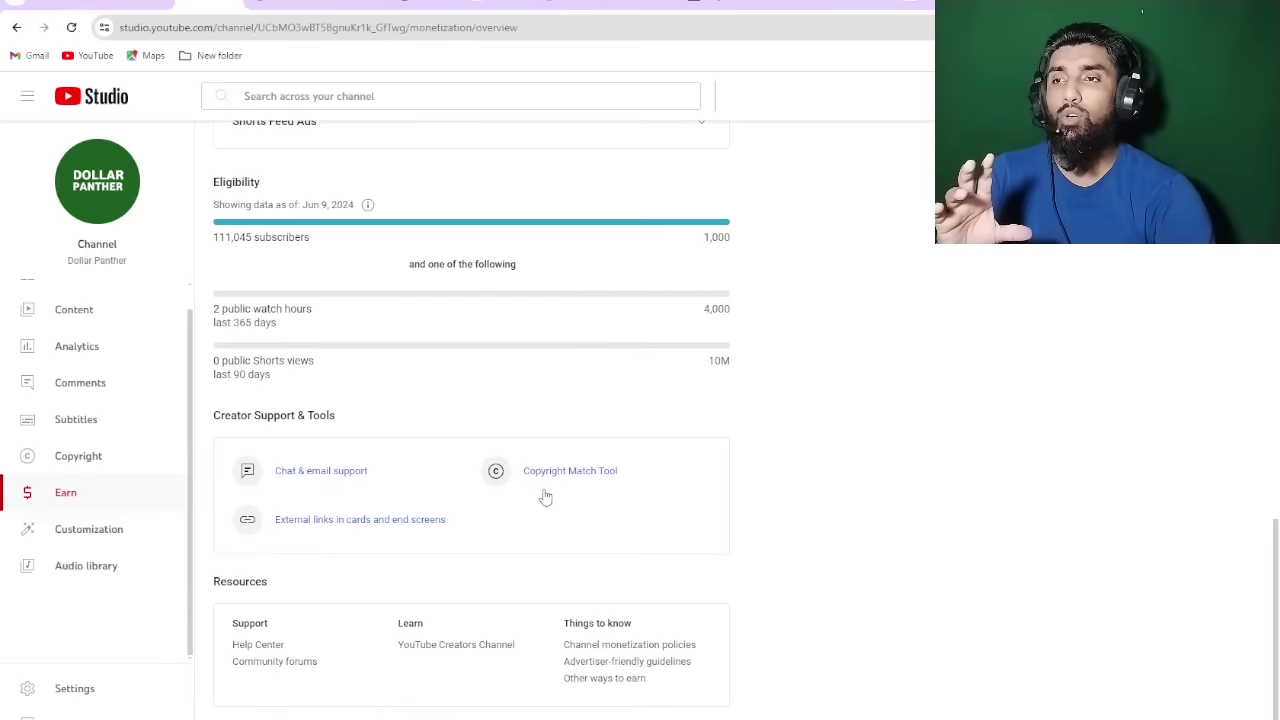
scroll(543, 497, up, 3)
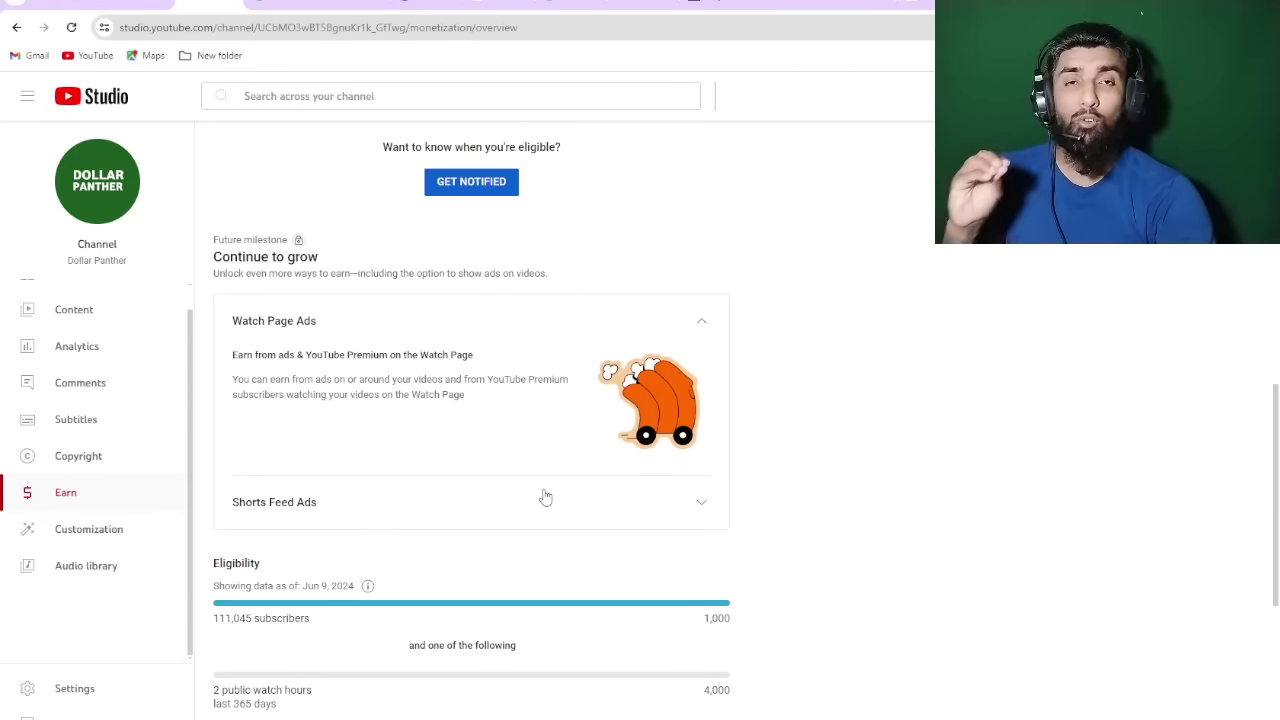
scroll(545, 497, up, 1)
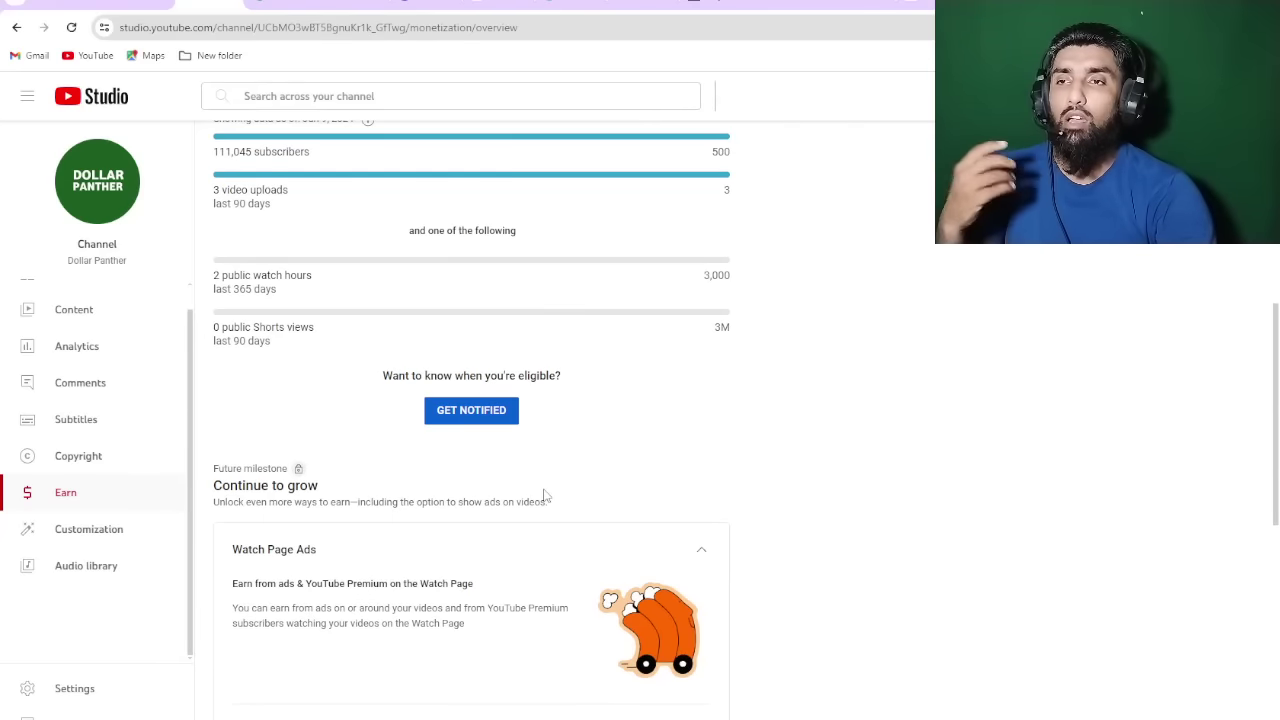
scroll(545, 497, up, 5)
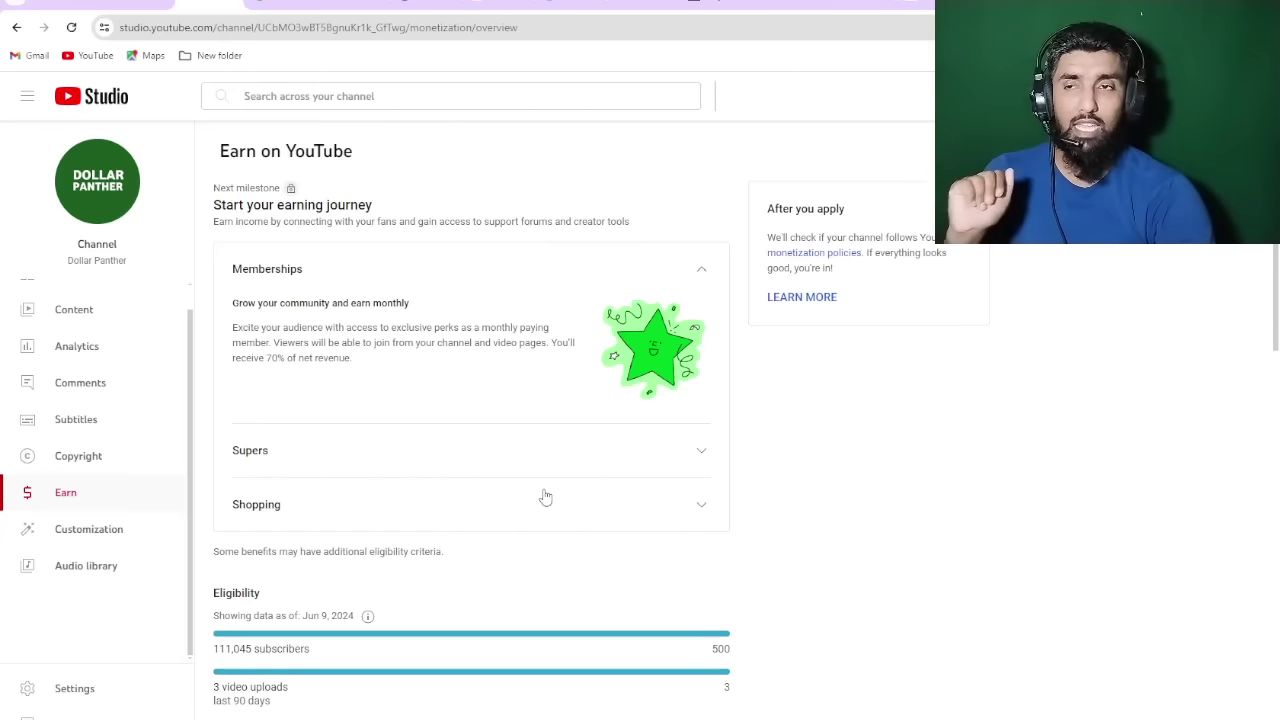
Reopen the channel's video list and look through the published videos and drafts, returning to the newest upload.
click(110, 308)
scroll(590, 440, down, 3)
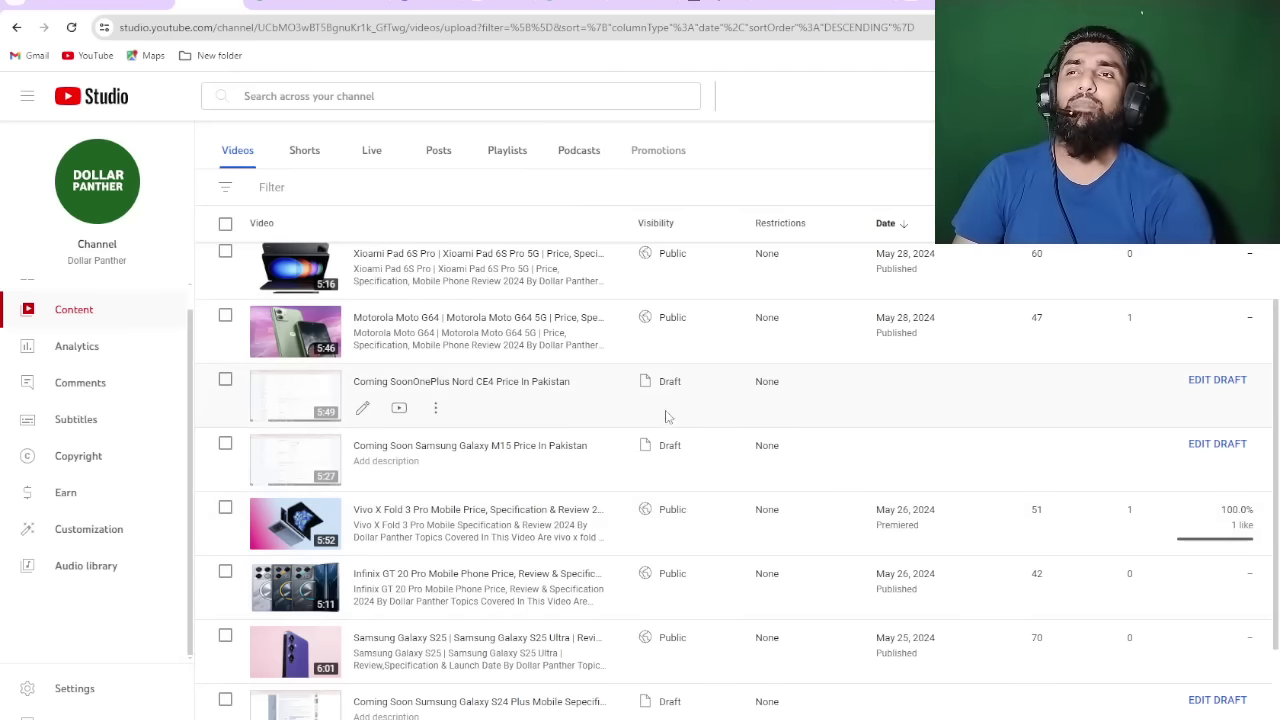
scroll(659, 426, up, 4)
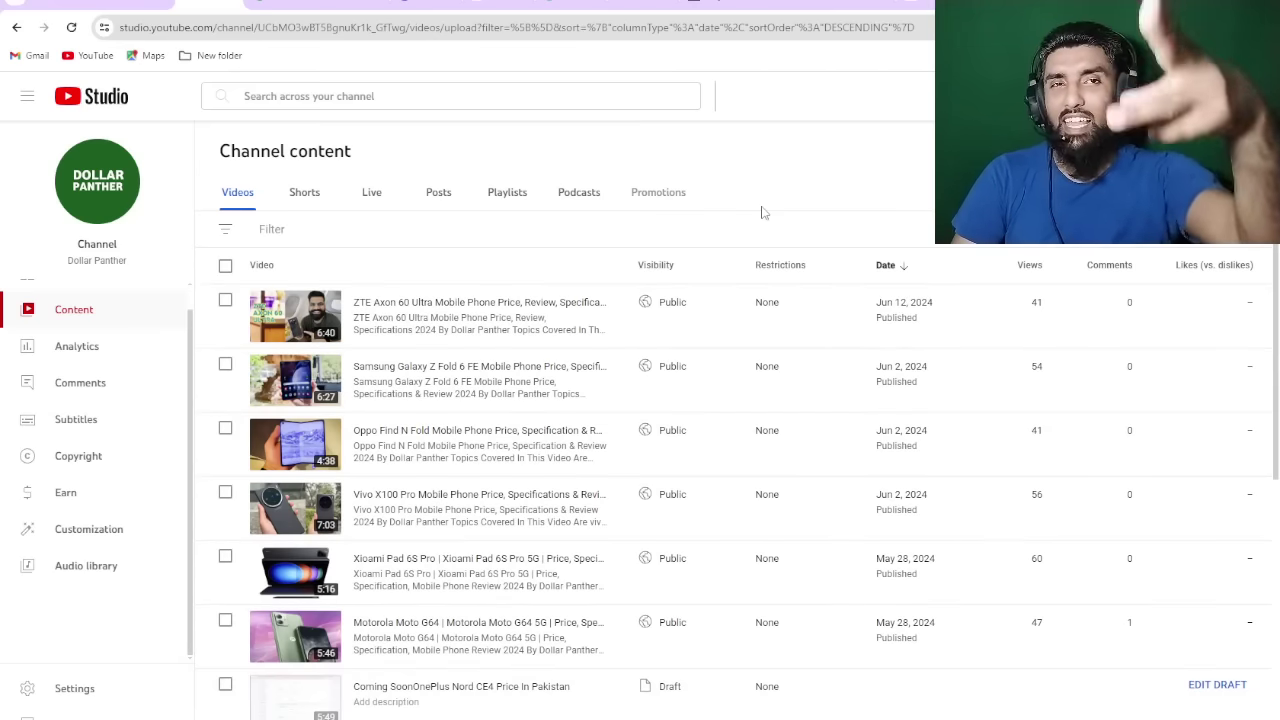
key(alt+Tab)
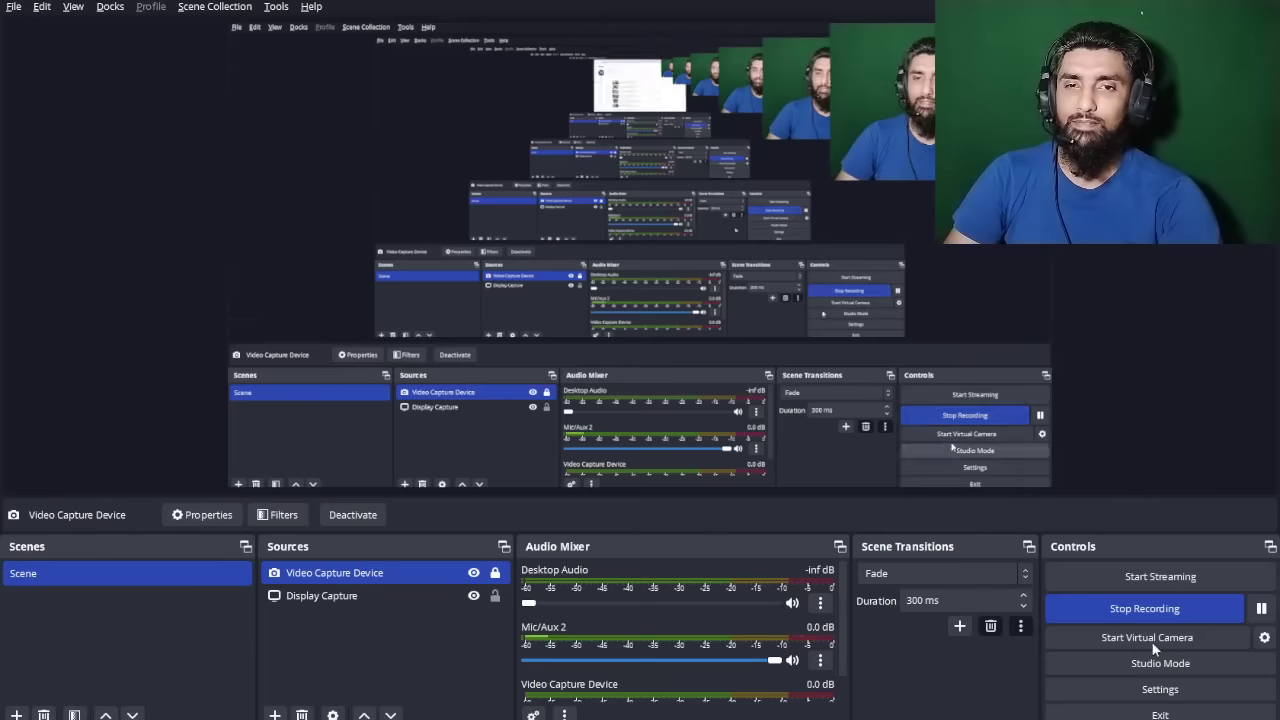